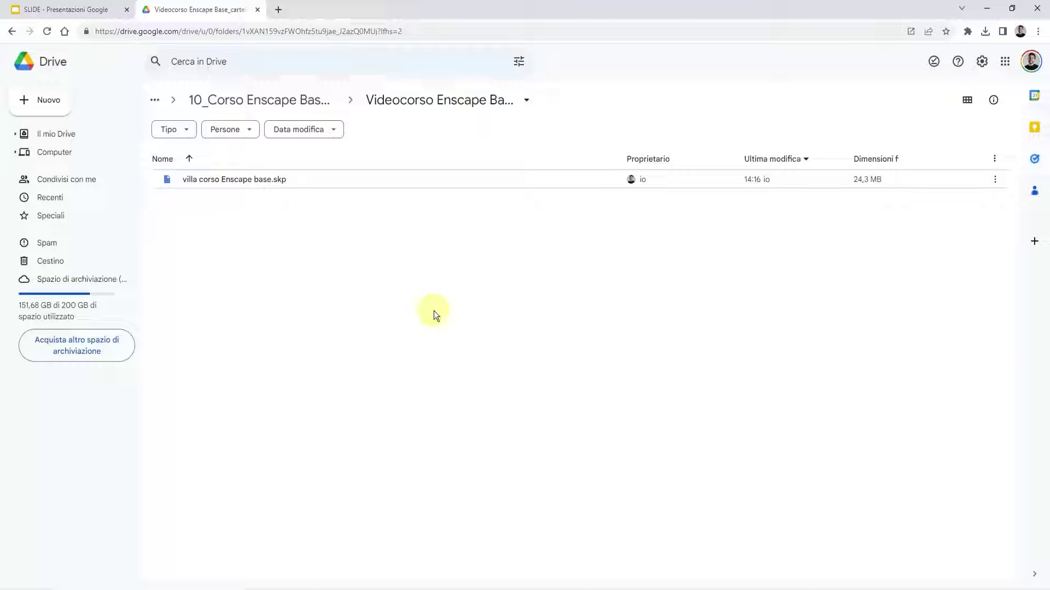
Step: Check the Drive options for villa corso Enscape base.skp without choosing any, then switch to SketchUp
right_click(264, 176)
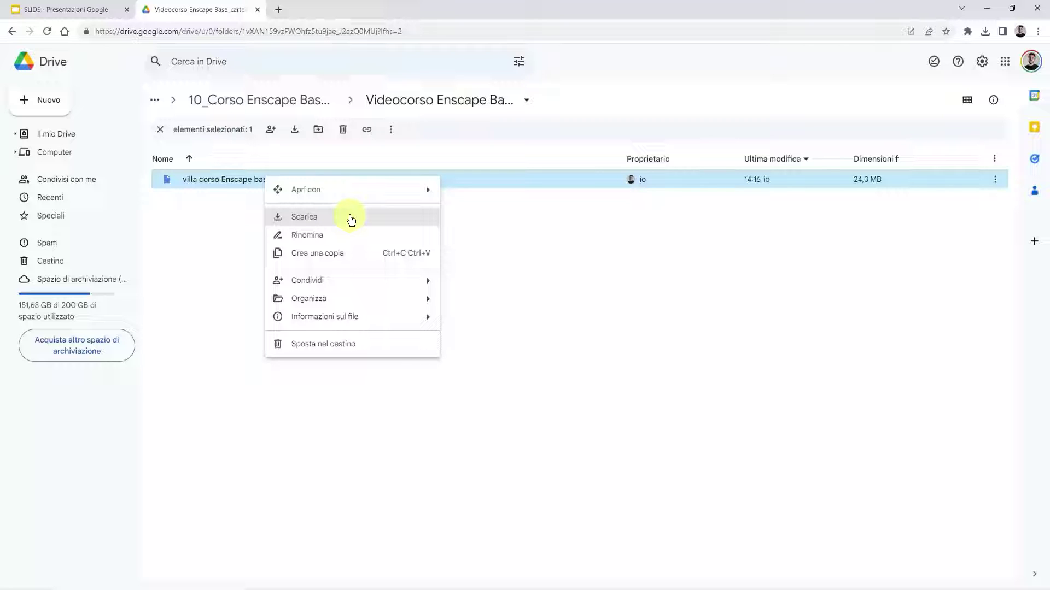
click(589, 295)
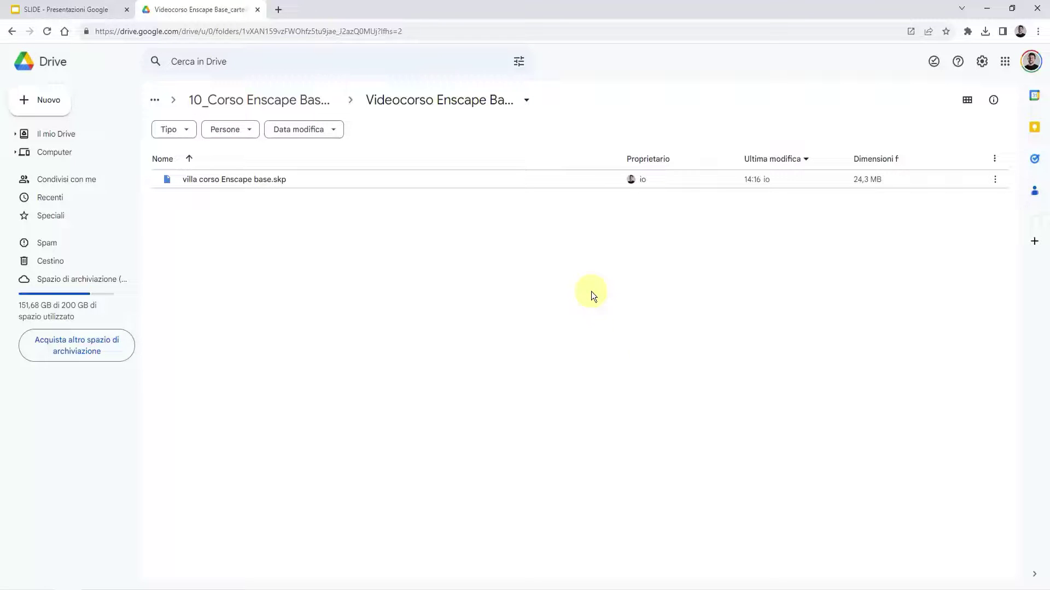
click(722, 582)
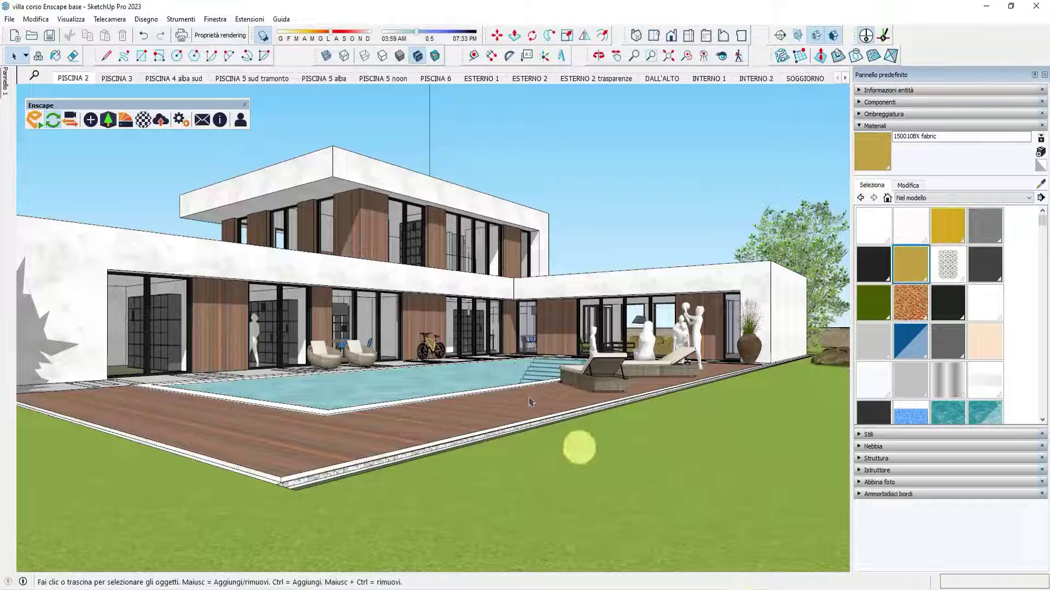
Step: Orbit to an aerial view of the villa, then preview the CUCINA kitchen scene
click(634, 186)
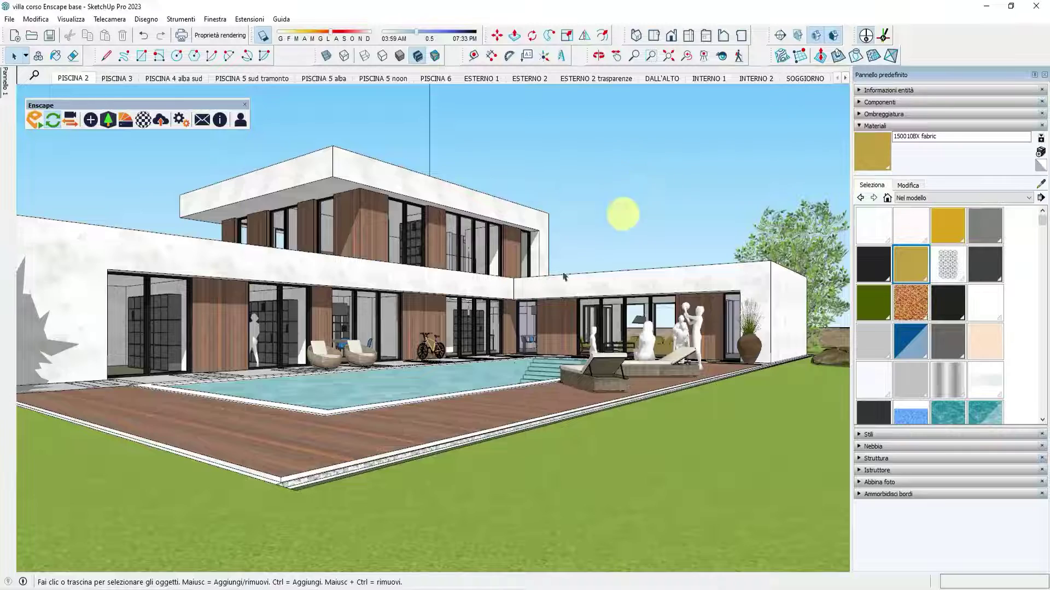
mouse_move(621, 211)
middle_down()
mouse_move(481, 398)
mouse_move(496, 296)
middle_up()
scroll(496, 295, down, 3)
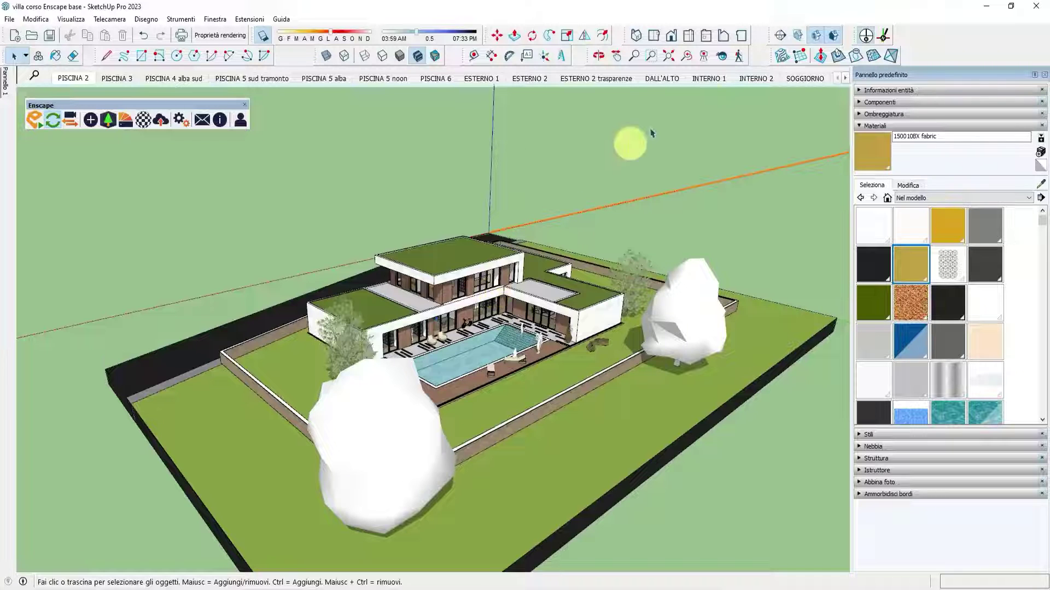
click(846, 78)
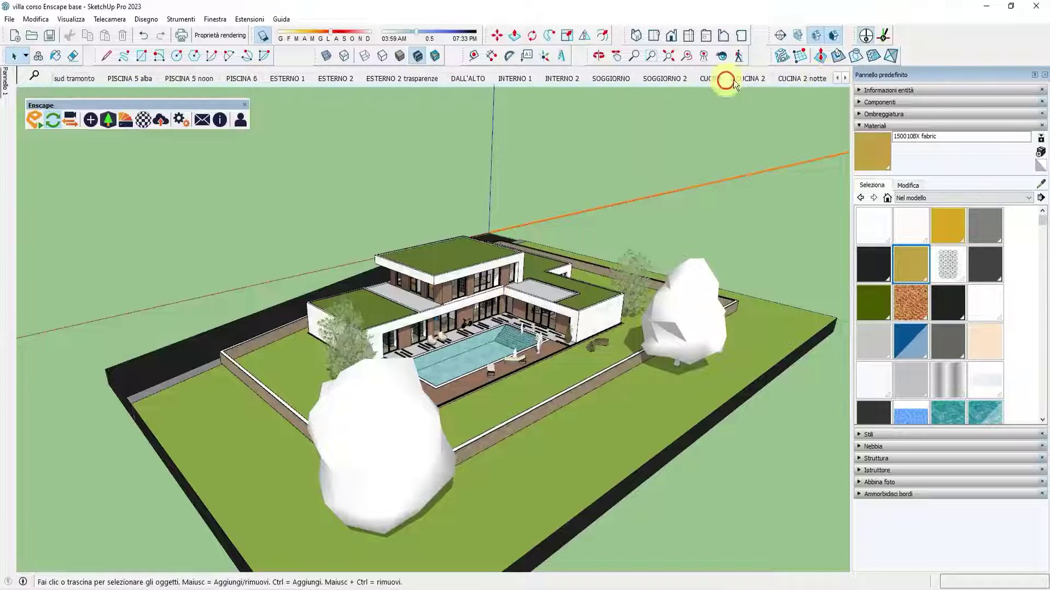
click(709, 79)
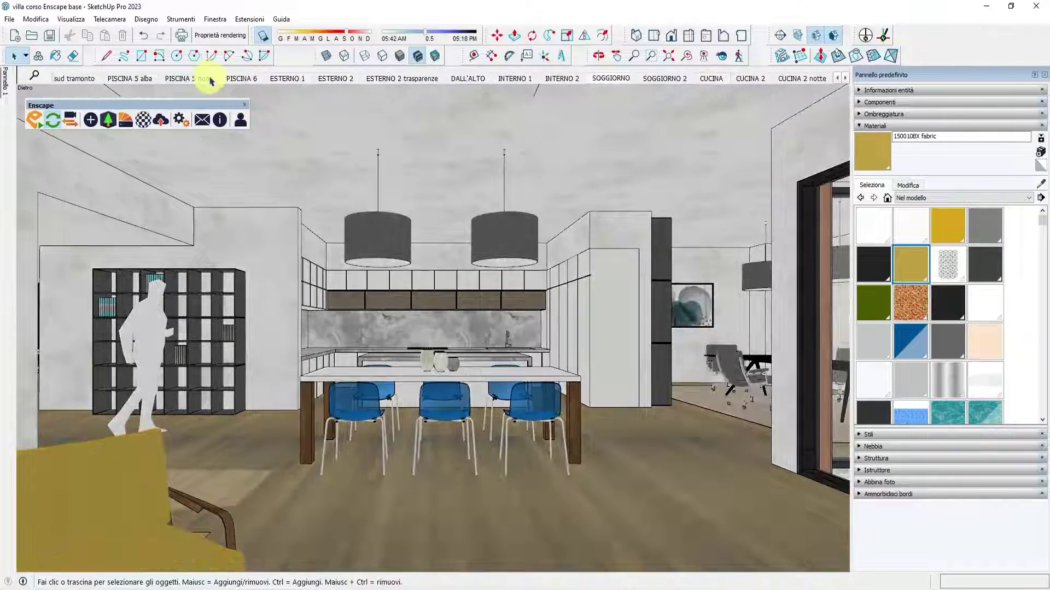
Step: Return to the PISCINA 2 scene, orbit to a high aerial view, and select the house
scroll(208, 76, up, 3)
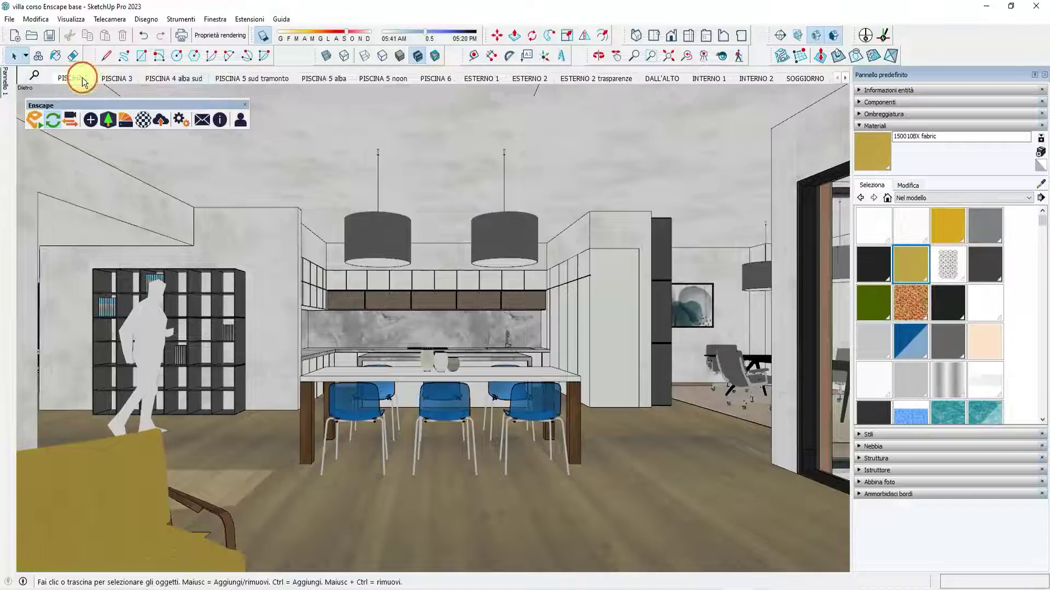
click(76, 78)
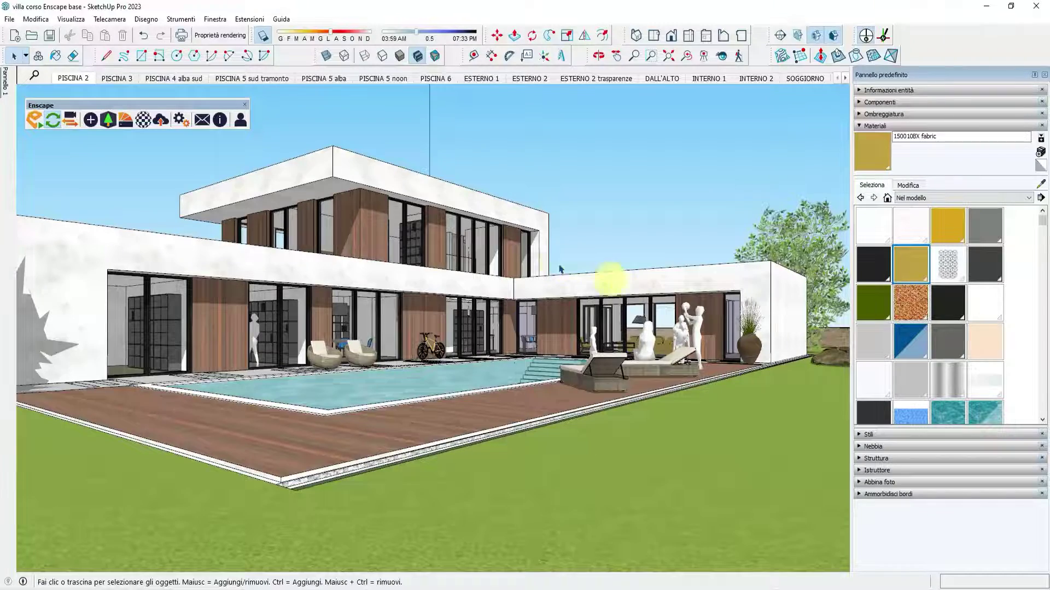
mouse_move(609, 277)
middle_down()
mouse_move(516, 347)
mouse_move(475, 234)
mouse_move(445, 427)
mouse_move(438, 273)
middle_up()
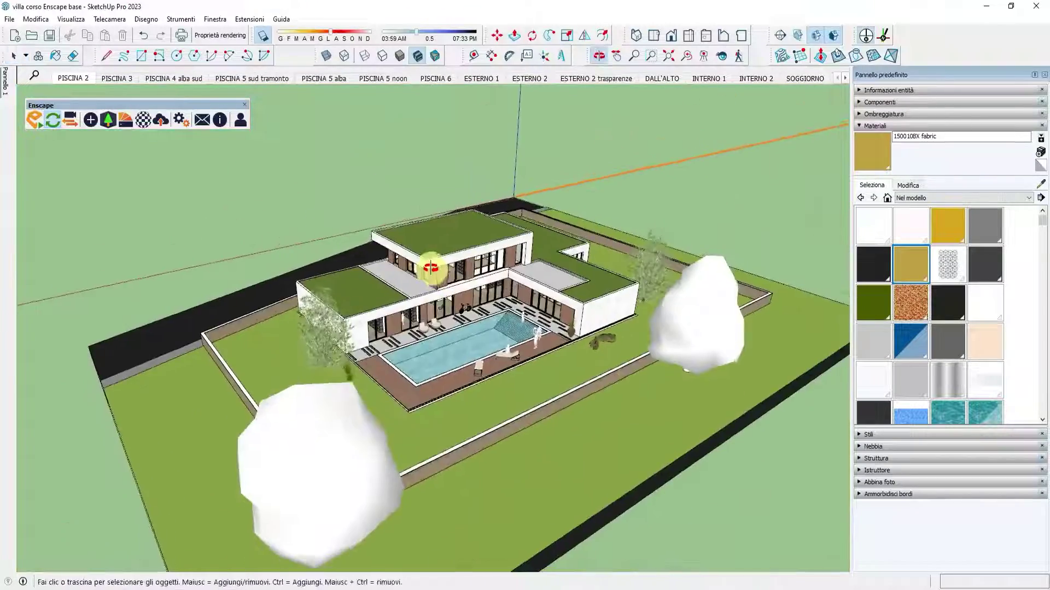
click(580, 312)
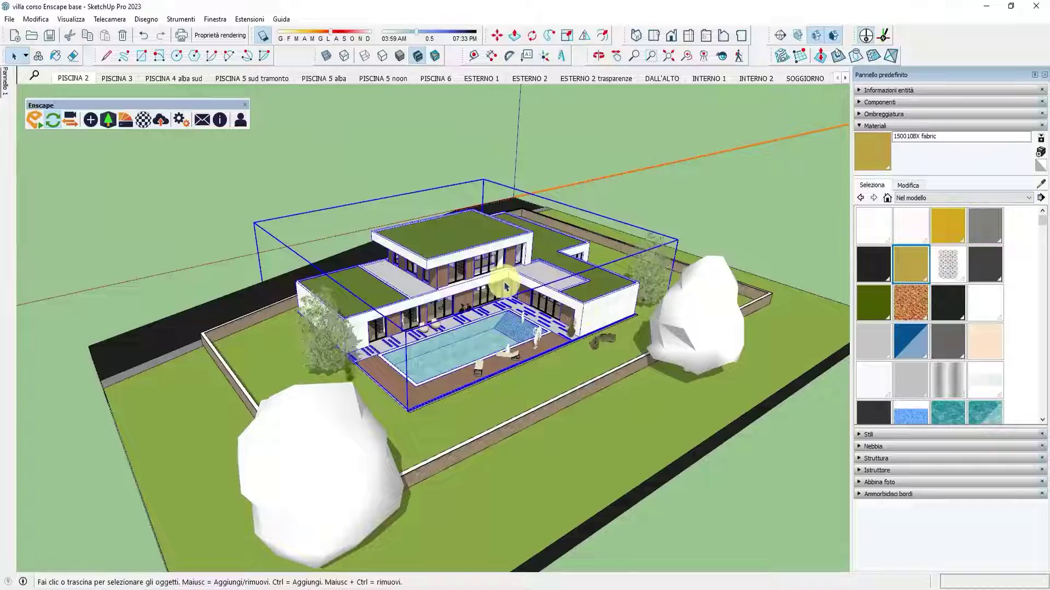
scroll(445, 305, up, 2)
scroll(487, 322, up, 3)
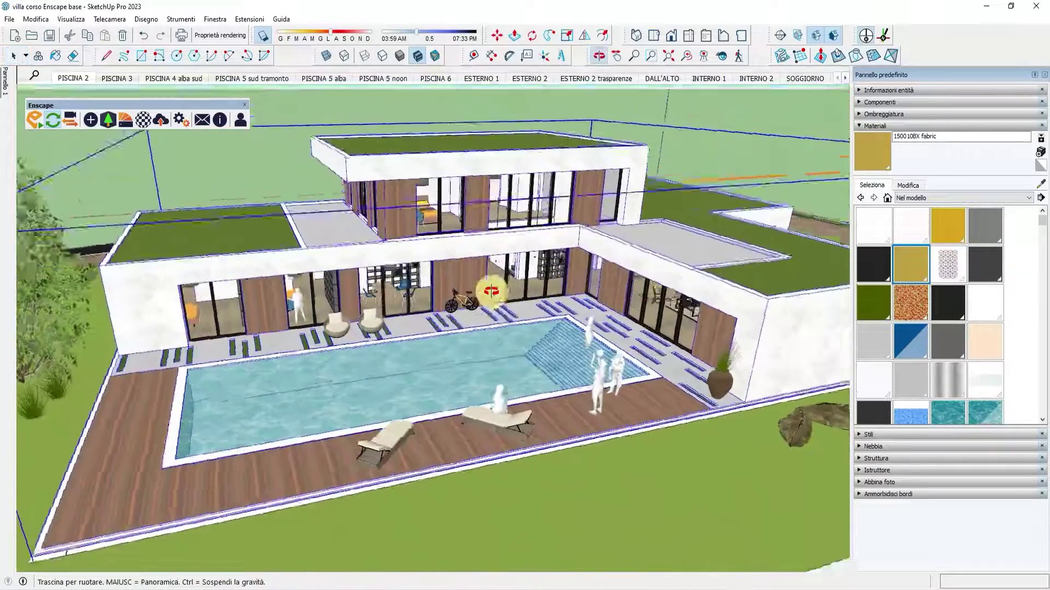
mouse_move(569, 328)
middle_down()
mouse_move(563, 293)
mouse_move(549, 355)
middle_up()
scroll(549, 354, down, 2)
scroll(476, 241, down, 2)
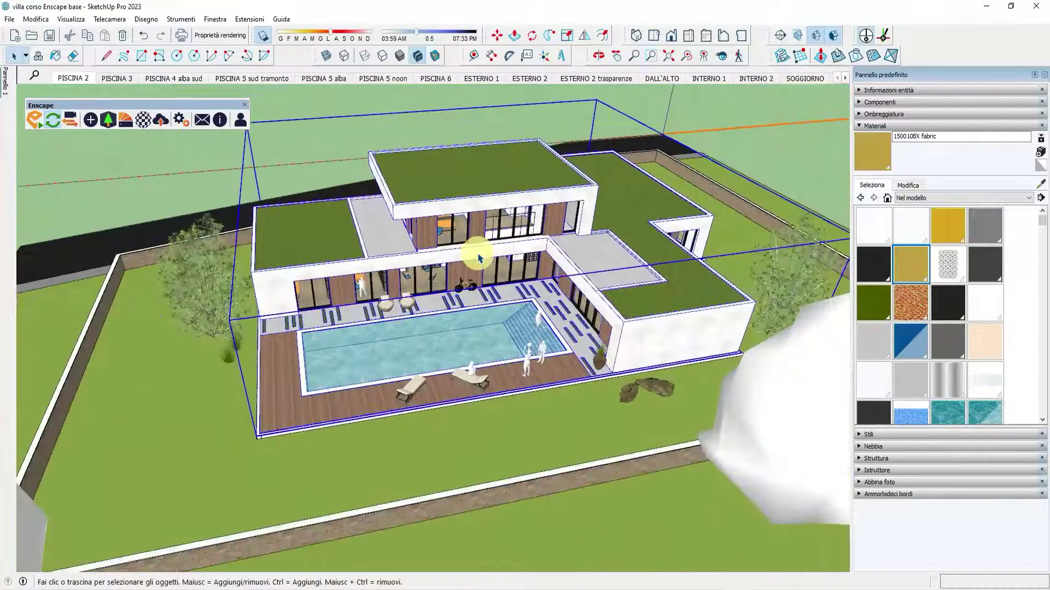
click(189, 286)
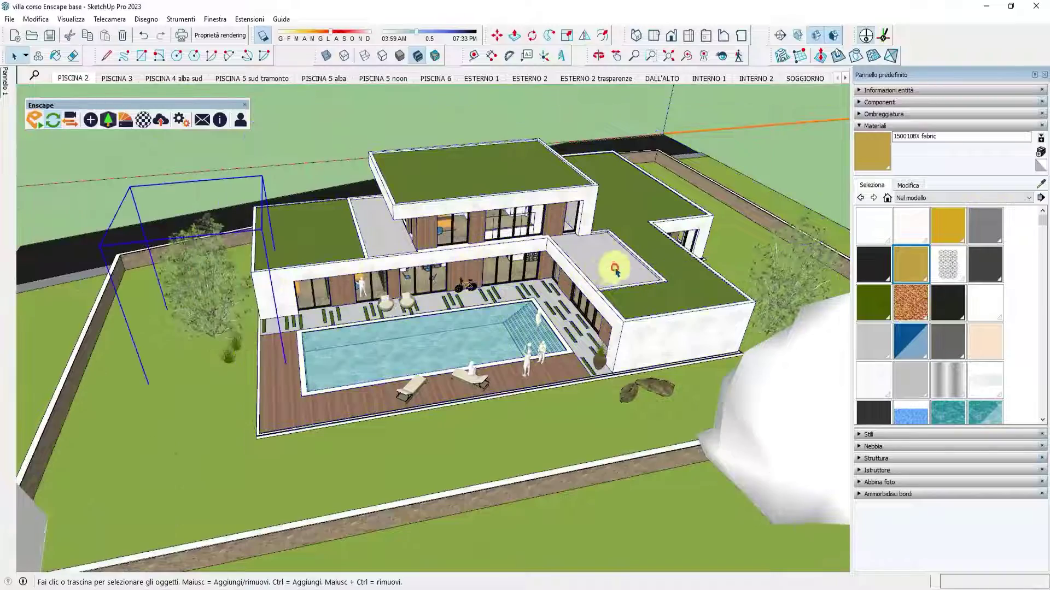
scroll(505, 281, down, 3)
scroll(413, 274, up, 3)
scroll(386, 253, up, 3)
scroll(422, 331, up, 2)
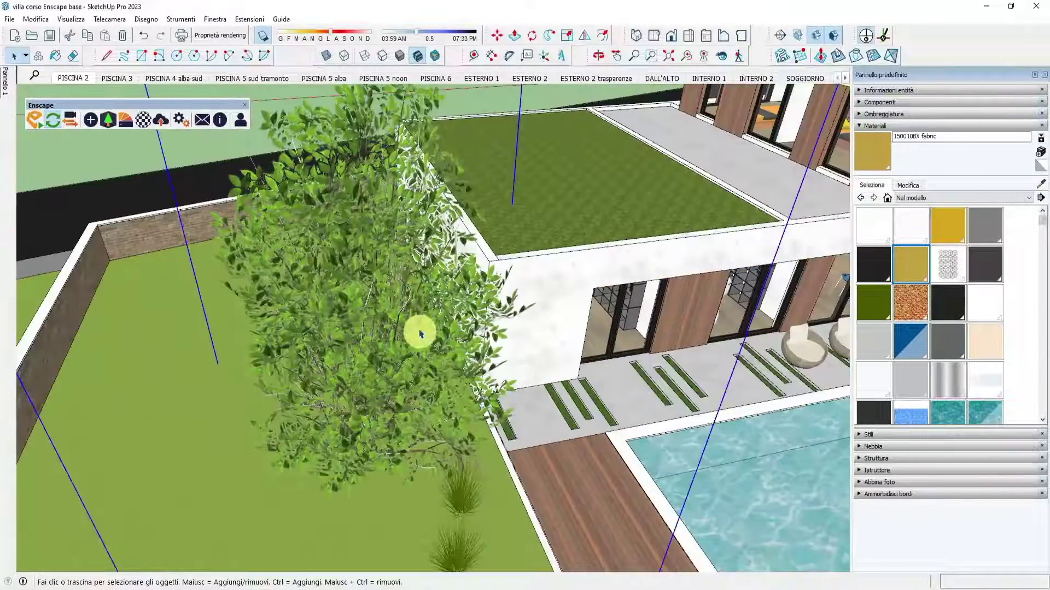
mouse_move(422, 331)
middle_down()
mouse_move(340, 185)
mouse_move(359, 272)
mouse_move(260, 286)
middle_up()
scroll(387, 235, down, 2)
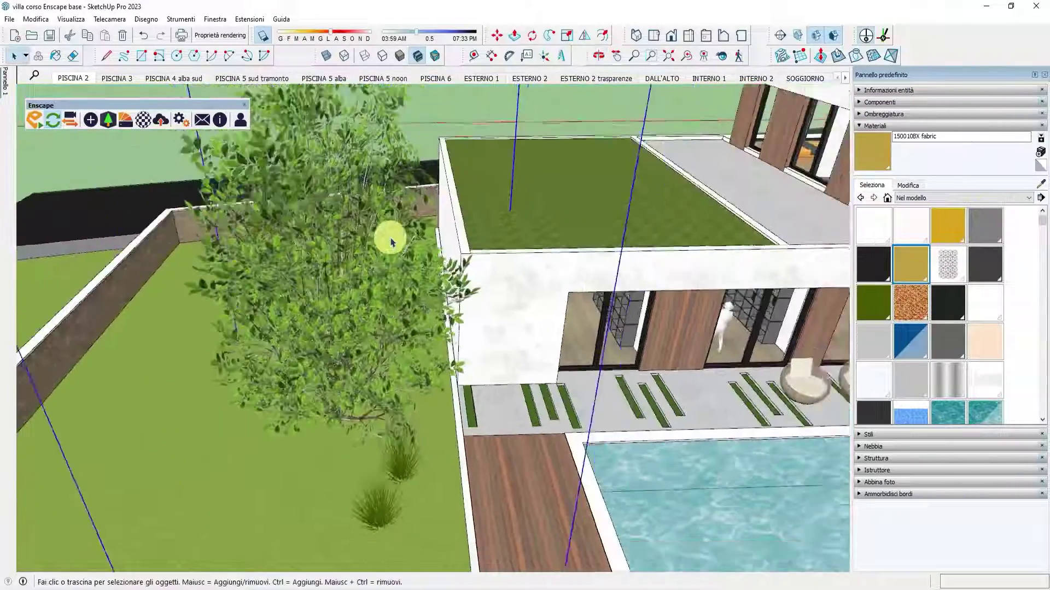
scroll(519, 242, down, 2)
scroll(520, 241, down, 3)
click(382, 343)
mouse_move(382, 343)
middle_down()
mouse_move(375, 192)
mouse_move(550, 214)
mouse_move(391, 311)
middle_up()
scroll(703, 304, up, 3)
scroll(656, 277, up, 3)
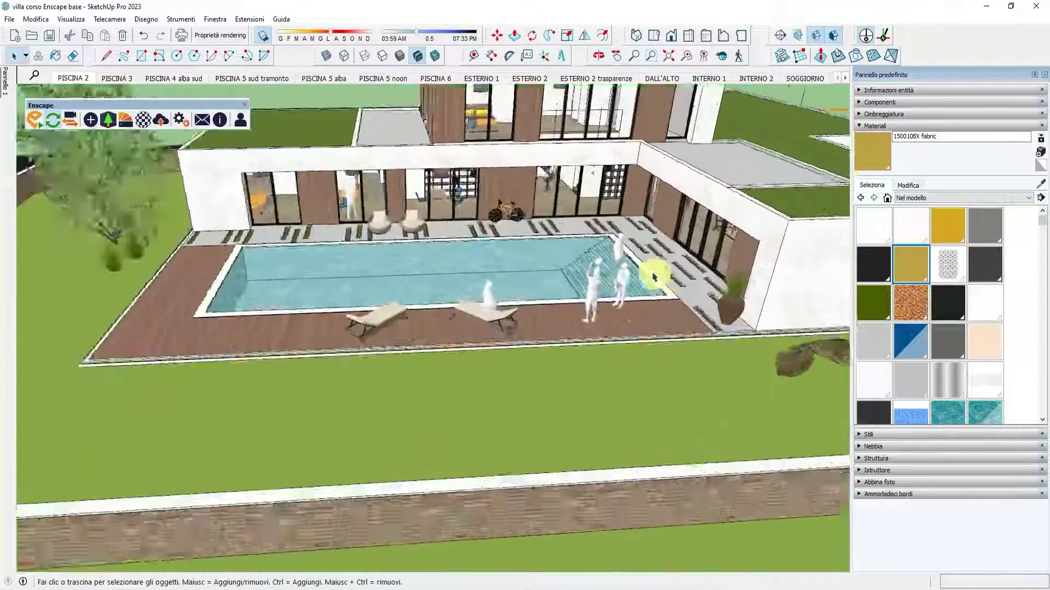
scroll(610, 264, up, 3)
scroll(563, 328, down, 1)
scroll(557, 421, down, 2)
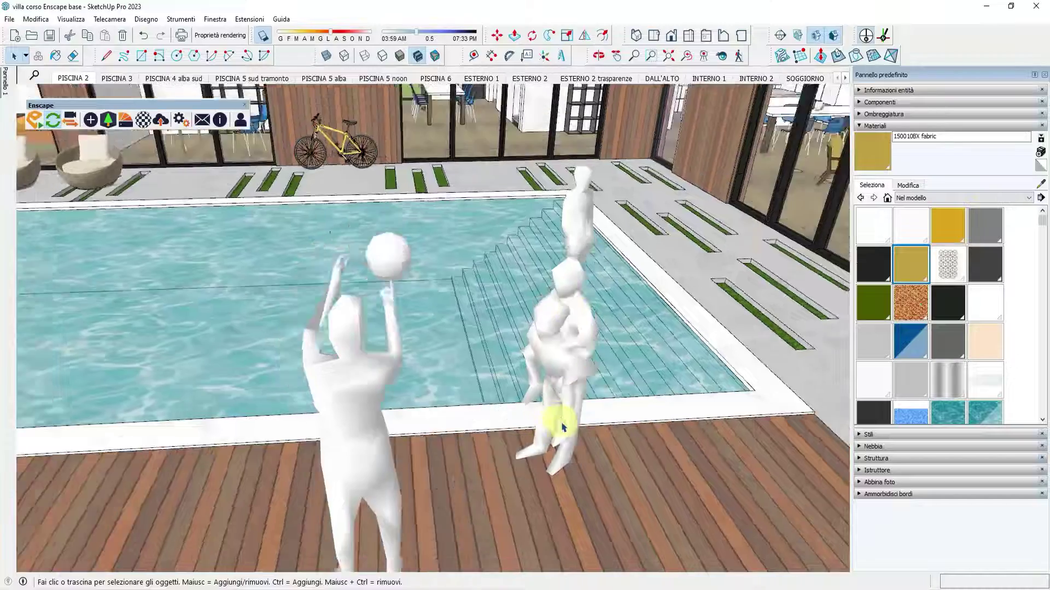
scroll(499, 434, down, 3)
scroll(505, 461, down, 2)
scroll(387, 306, down, 2)
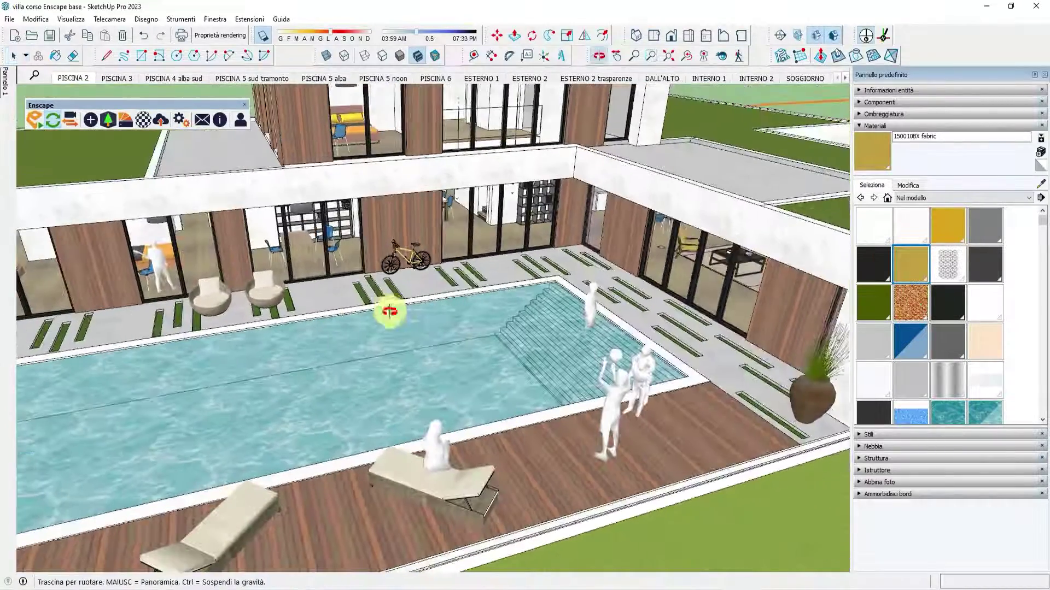
scroll(518, 314, down, 2)
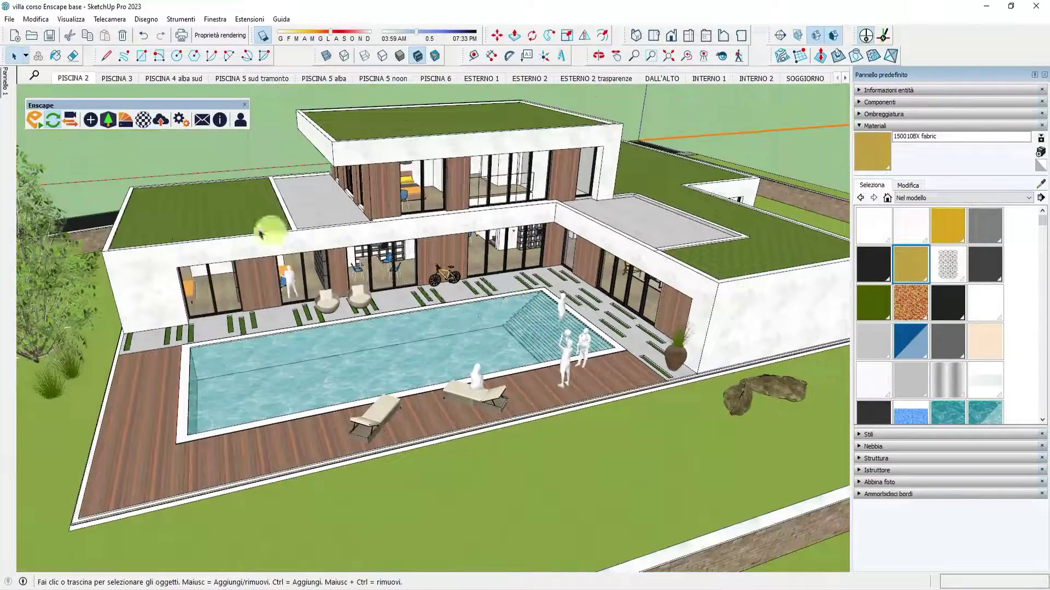
Step: Step through the pool scenes: PISCINA 3, 4 alba sud, 5 sud tramonto, 5 alba, 5 noon, PISCINA 6
click(117, 78)
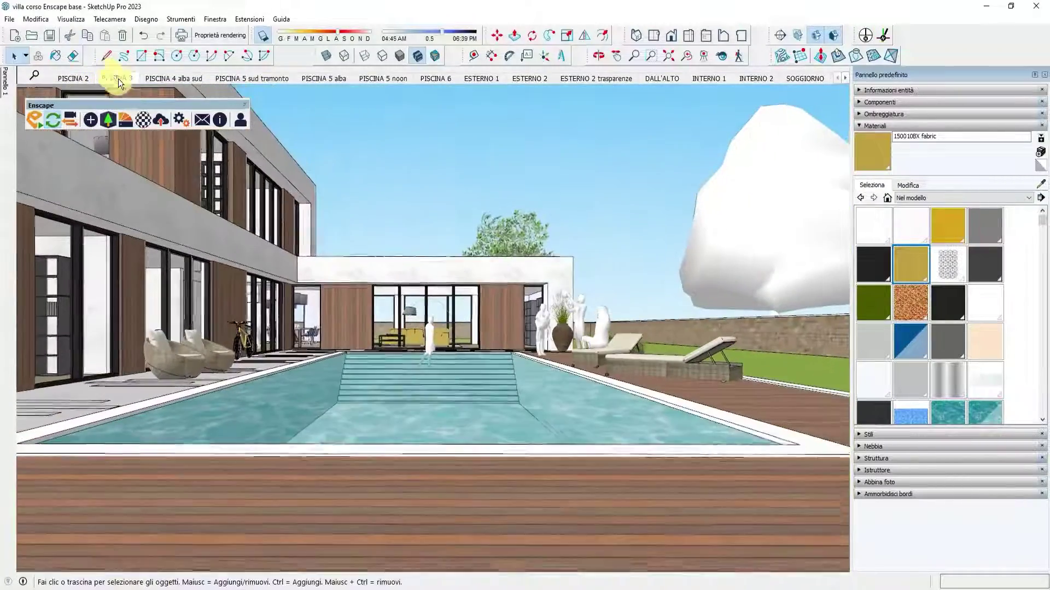
click(155, 74)
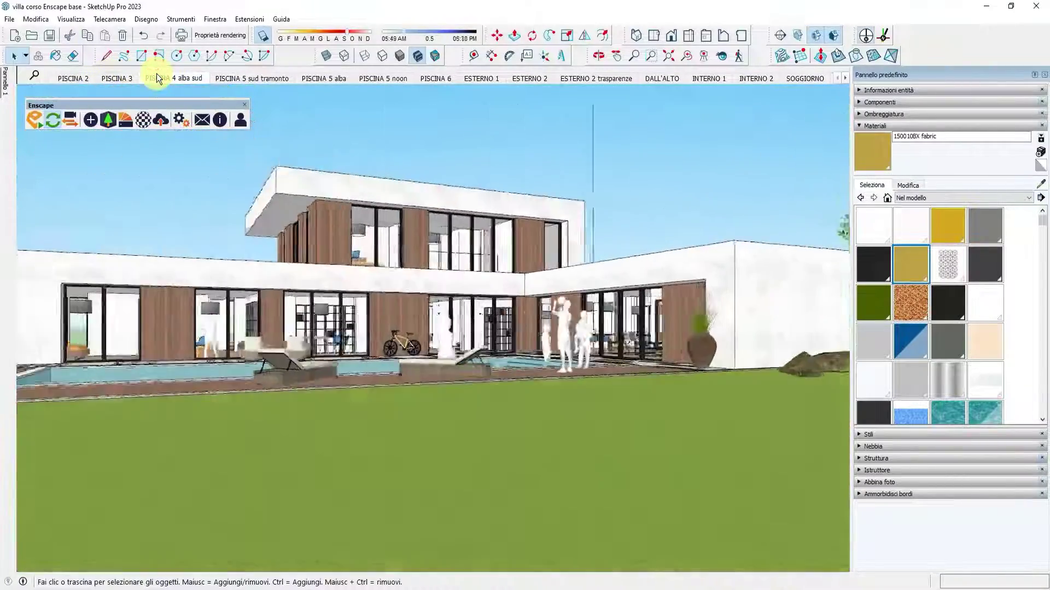
click(264, 78)
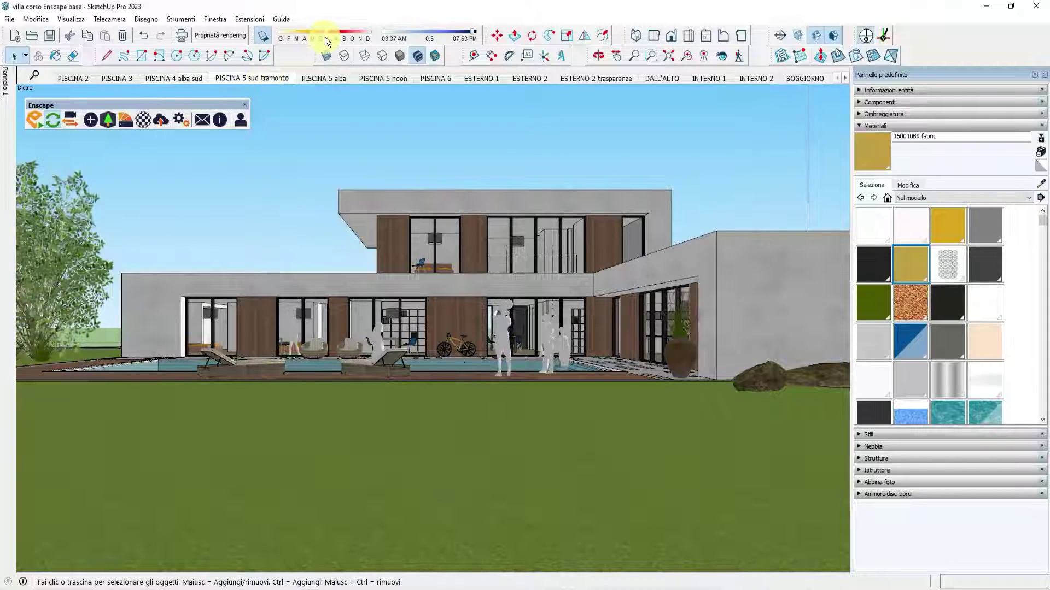
click(314, 80)
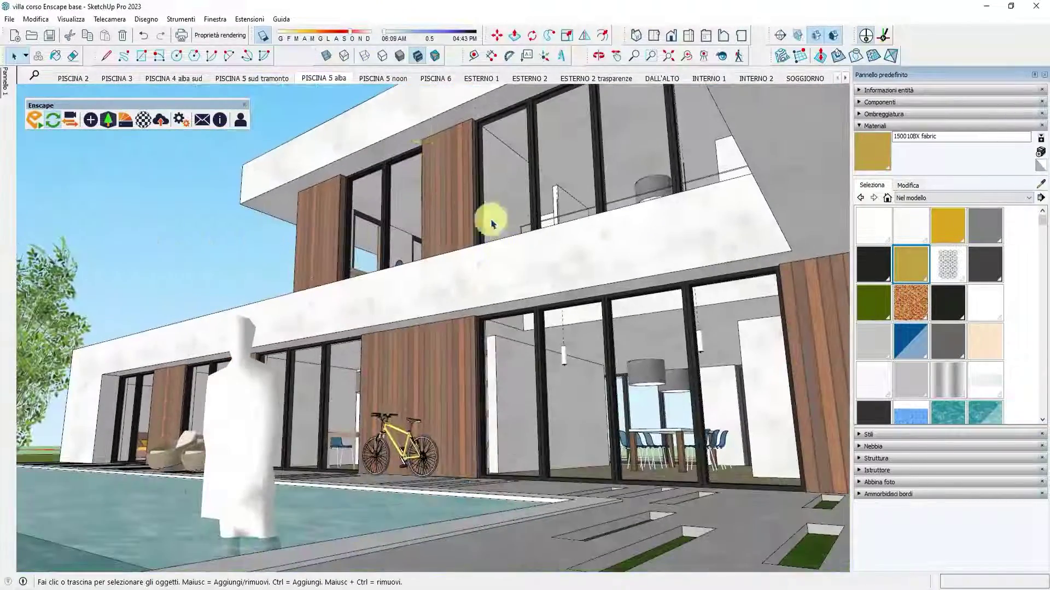
click(383, 78)
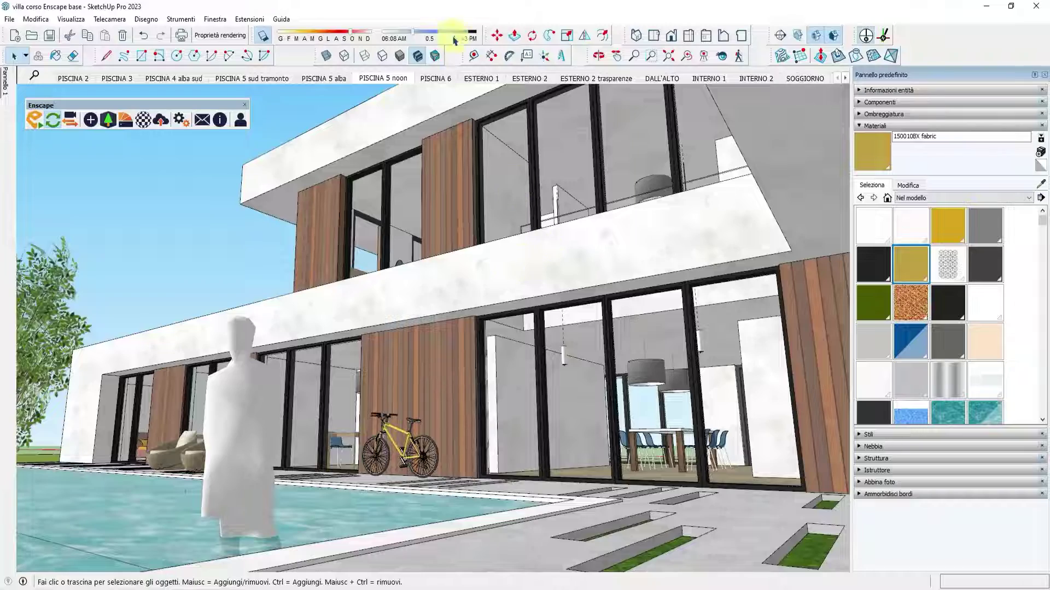
click(436, 78)
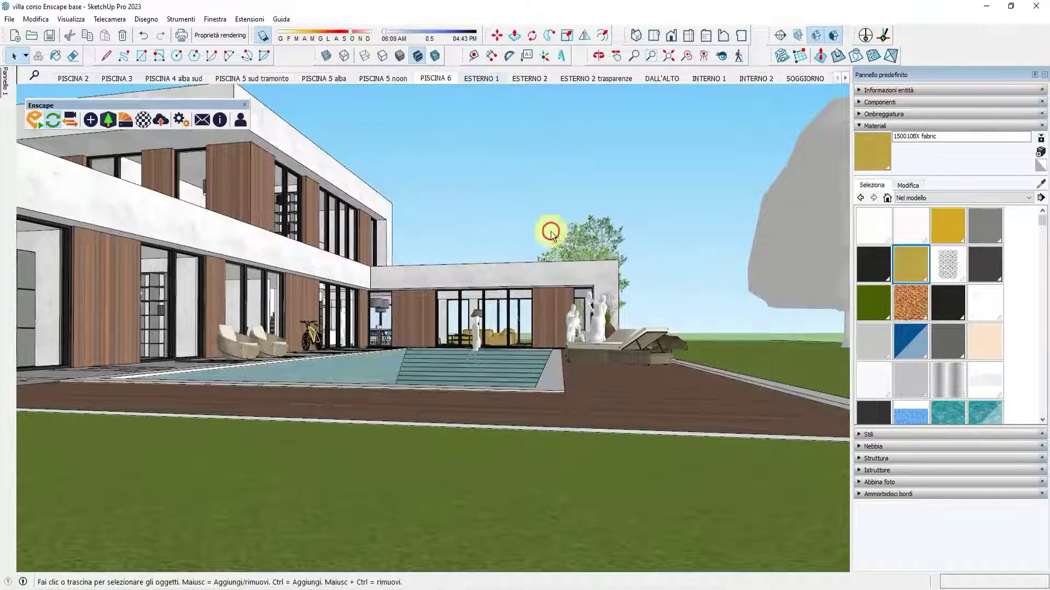
Step: View the exterior scenes ESTERNO 1, ESTERNO 2, ESTERNO 2 trasparenze and DALL'ALTO
key(Page_Down)
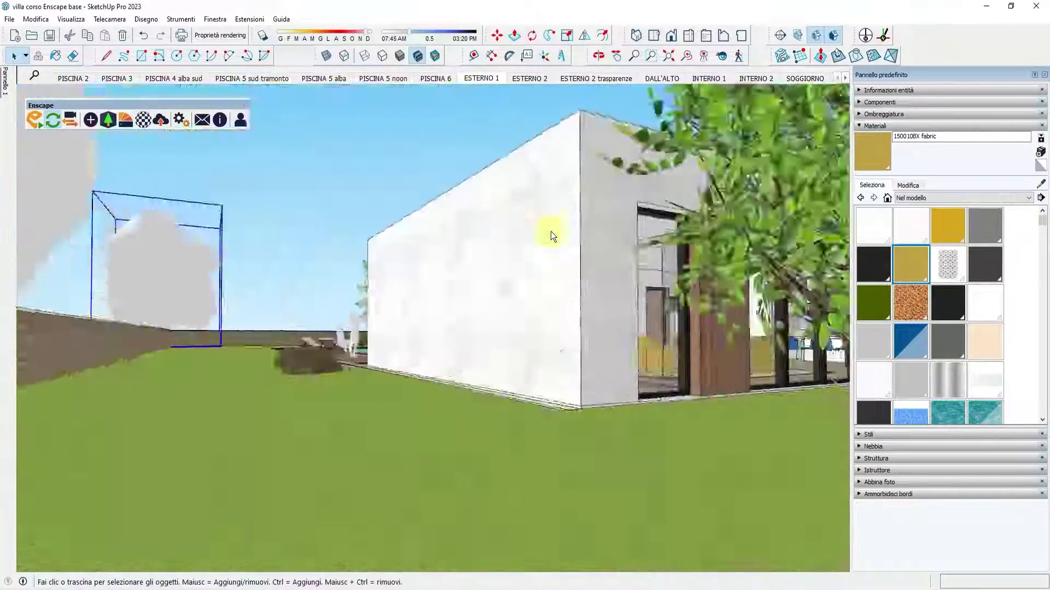
click(530, 78)
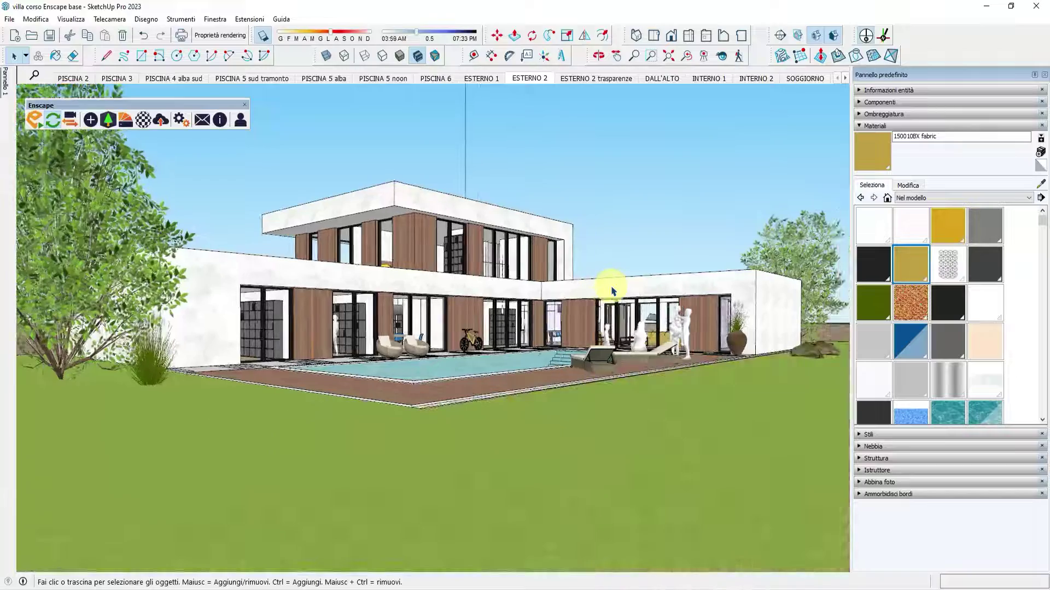
click(599, 79)
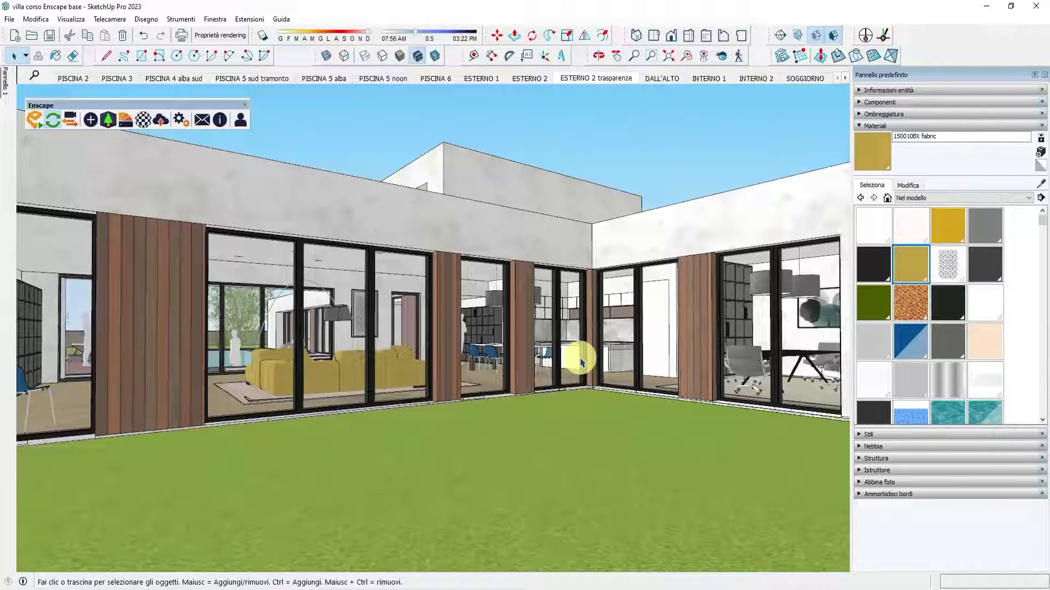
click(665, 78)
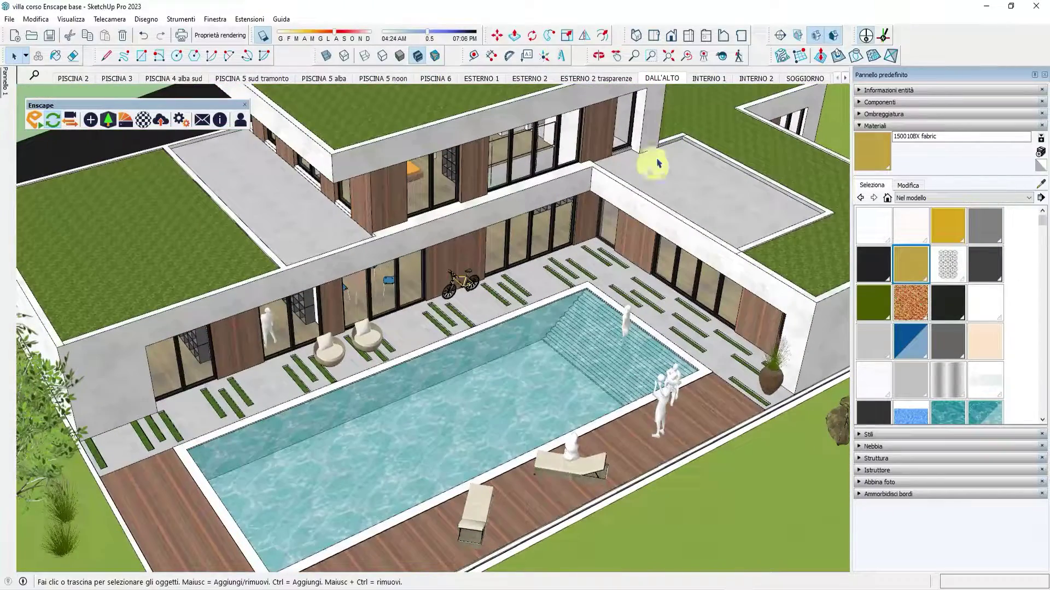
Step: View the INTERNO 1 and INTERNO 2 living room scenes, then move the Enscape toolbar right
click(844, 78)
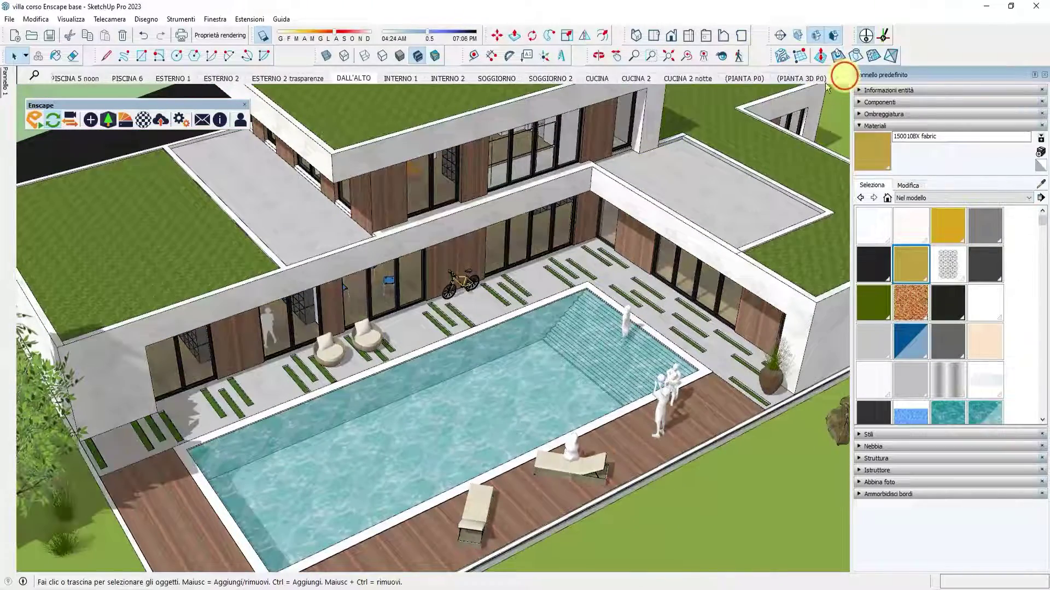
click(399, 78)
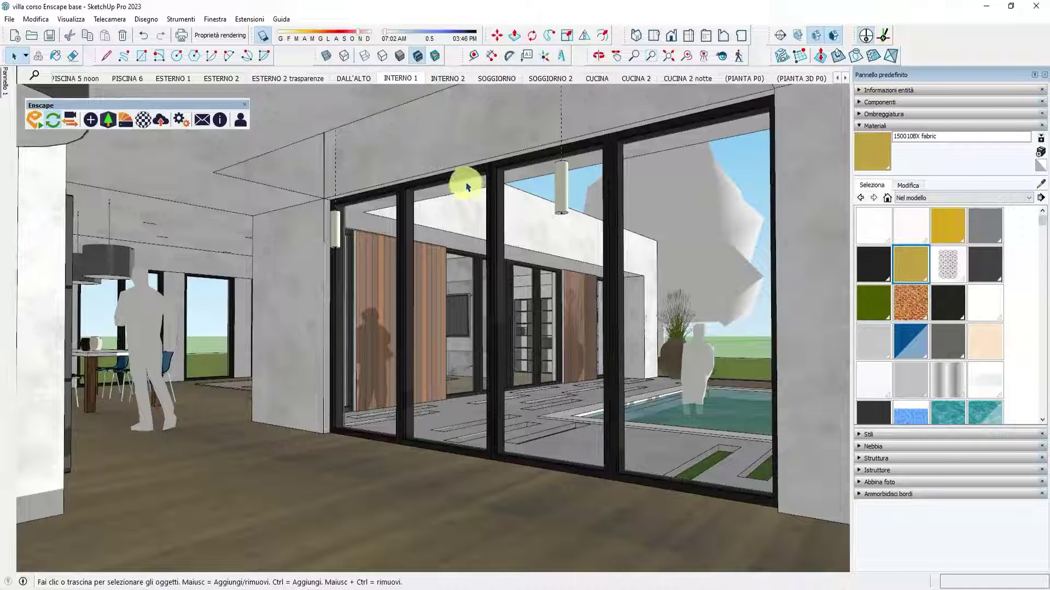
click(455, 80)
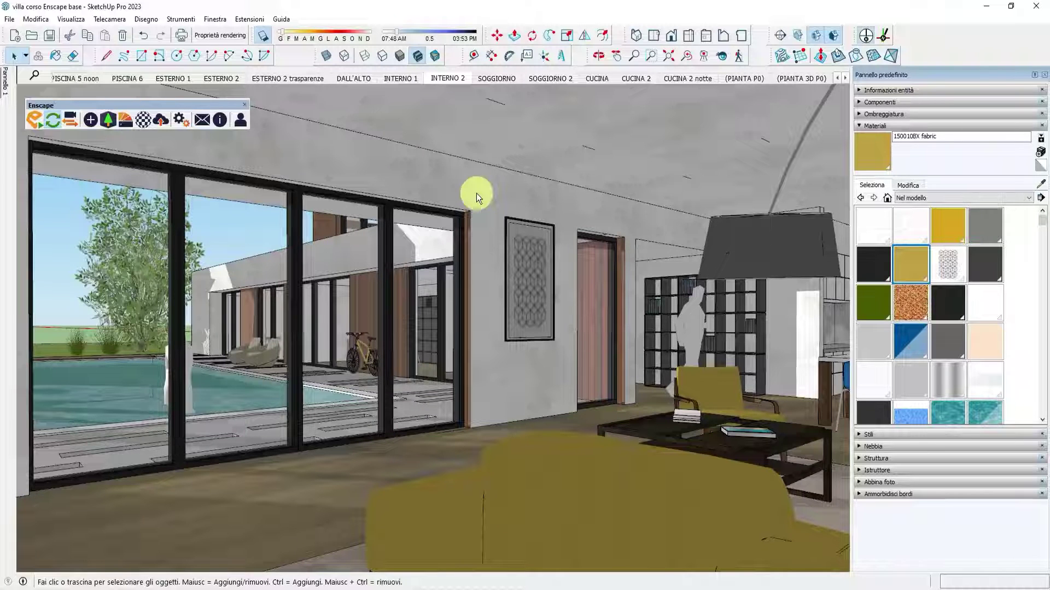
mouse_move(121, 107)
mouse_down()
mouse_move(201, 106)
mouse_move(178, 110)
mouse_up()
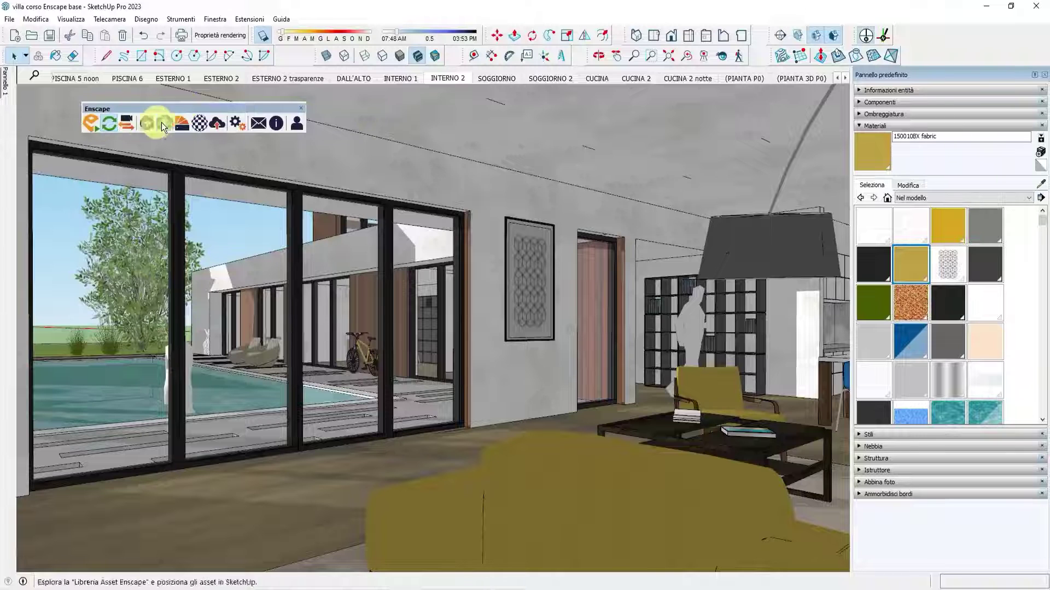
click(241, 19)
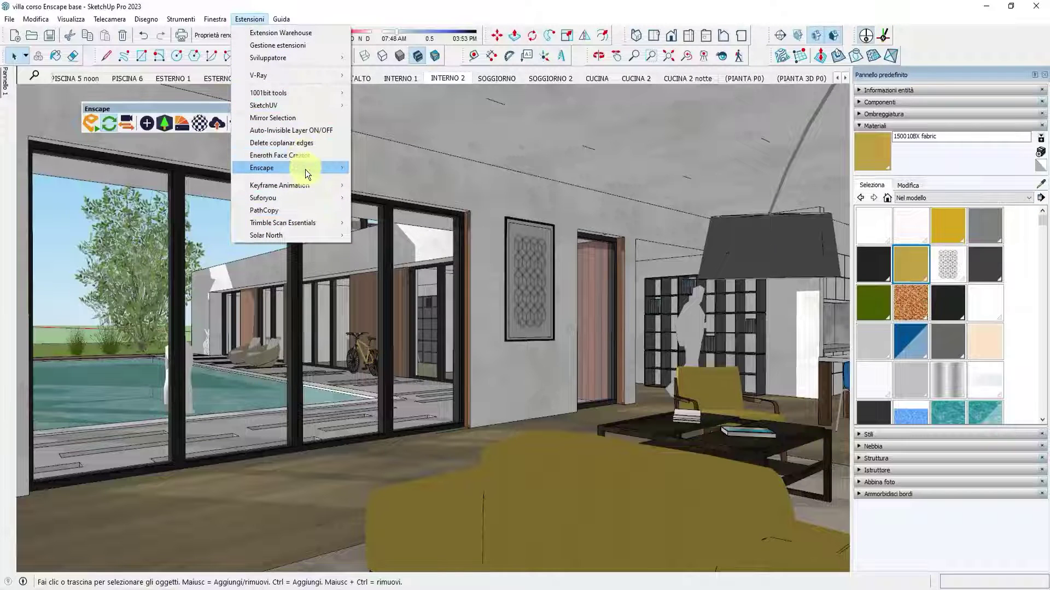
mouse_move(261, 167)
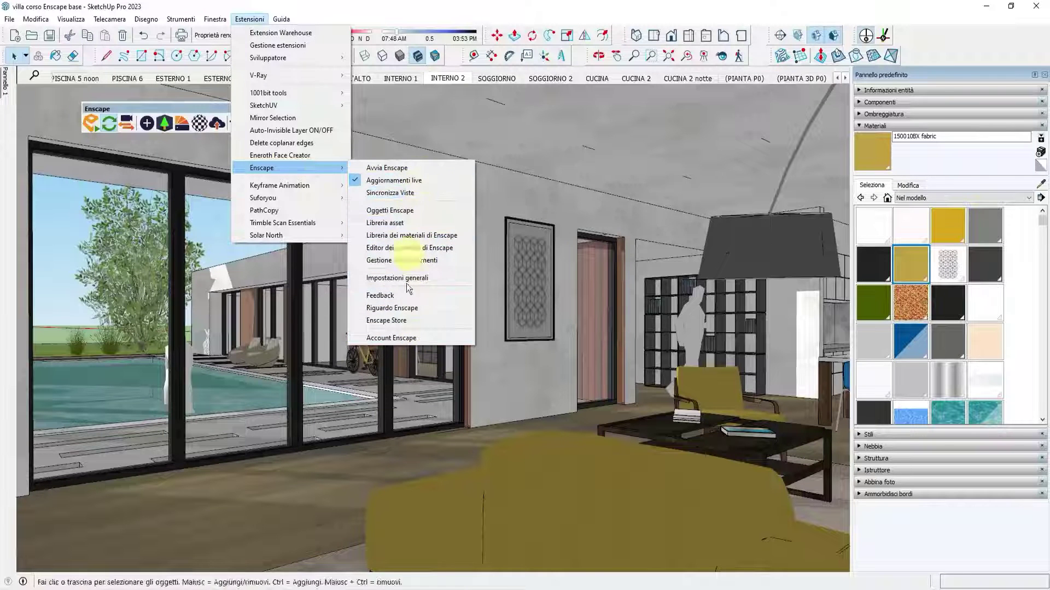
click(209, 112)
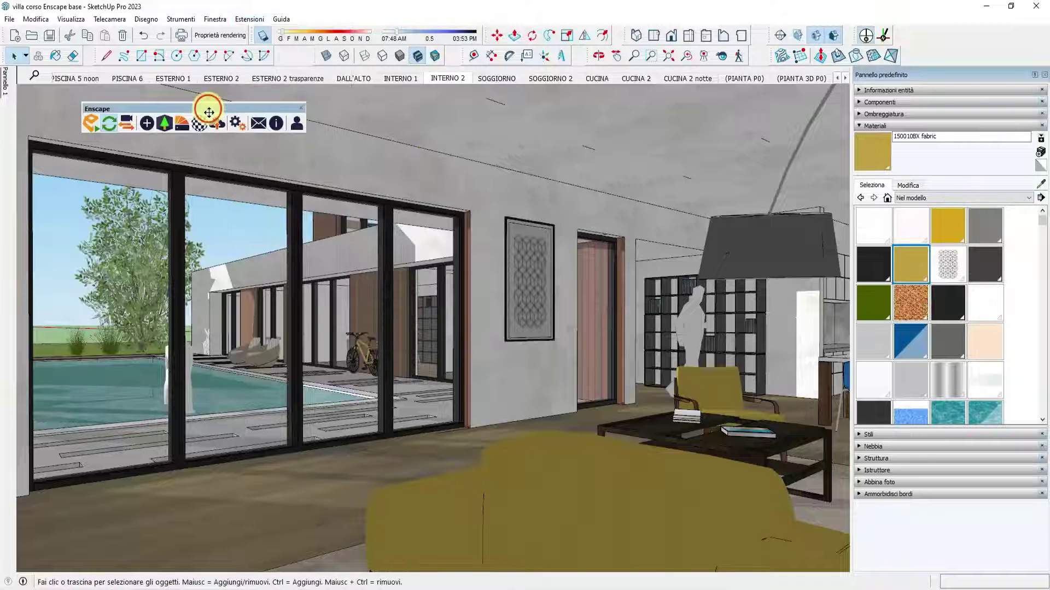
drag(208, 112, 229, 110)
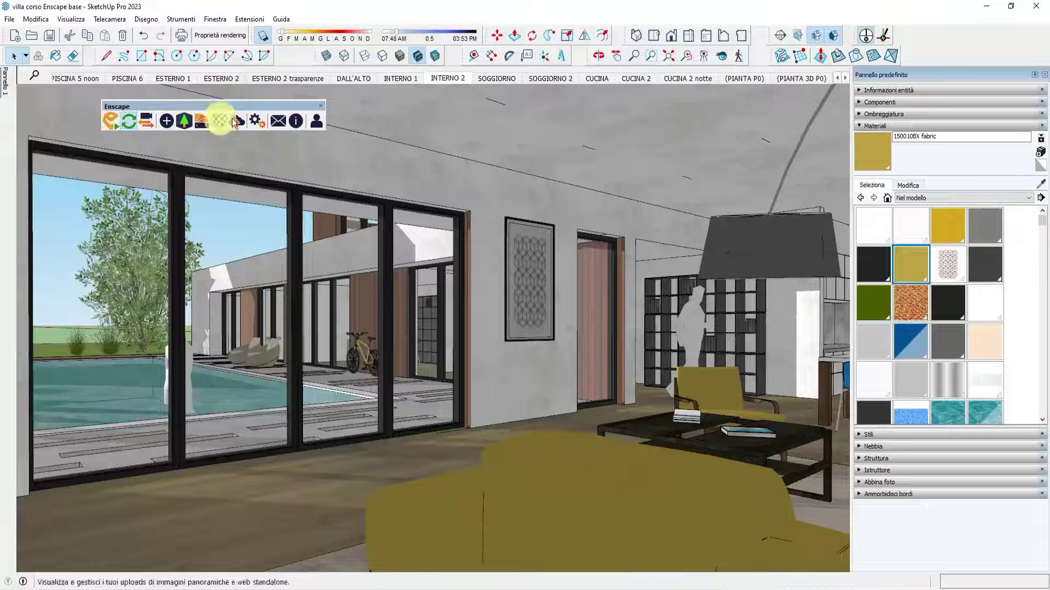
Step: Launch Enscape with Avvia Enscape, place its render window, and orbit and zoom around the living room
click(112, 120)
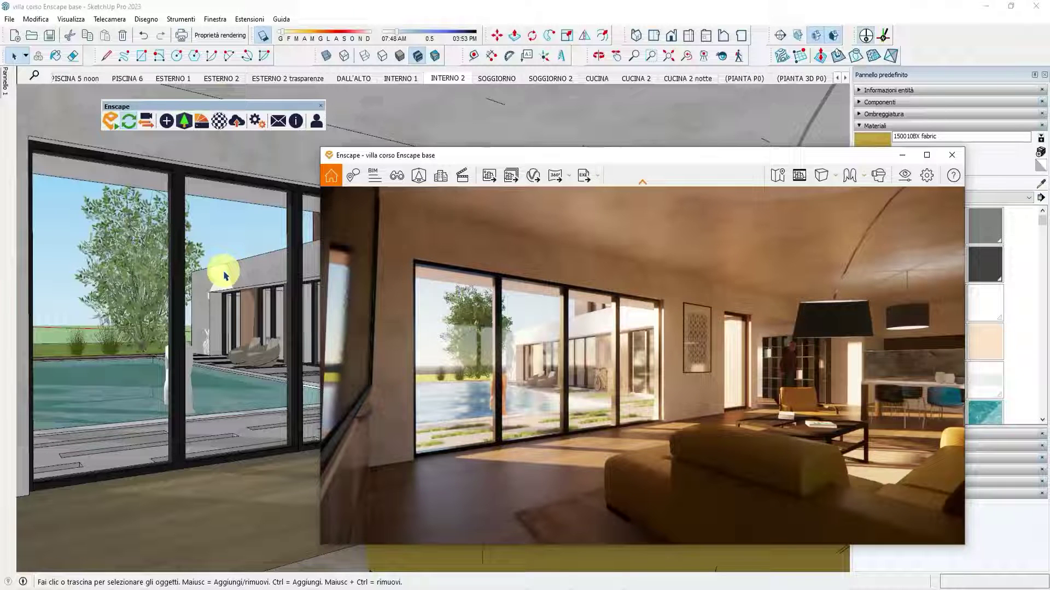
mouse_move(518, 157)
mouse_down()
mouse_move(534, 143)
mouse_move(590, 176)
mouse_up()
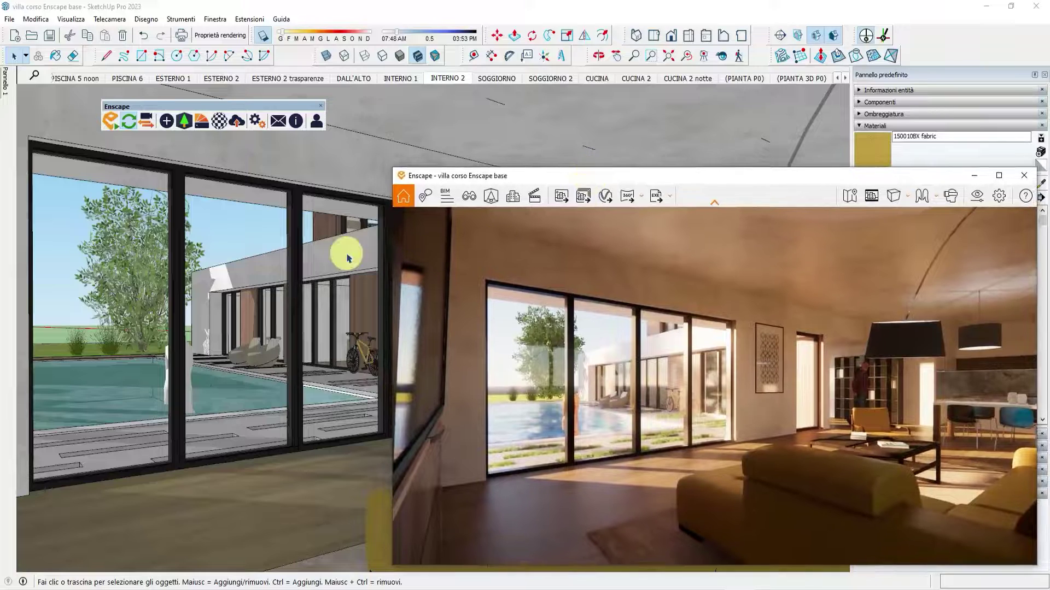
mouse_move(348, 257)
middle_down()
mouse_move(324, 295)
mouse_move(307, 281)
middle_up()
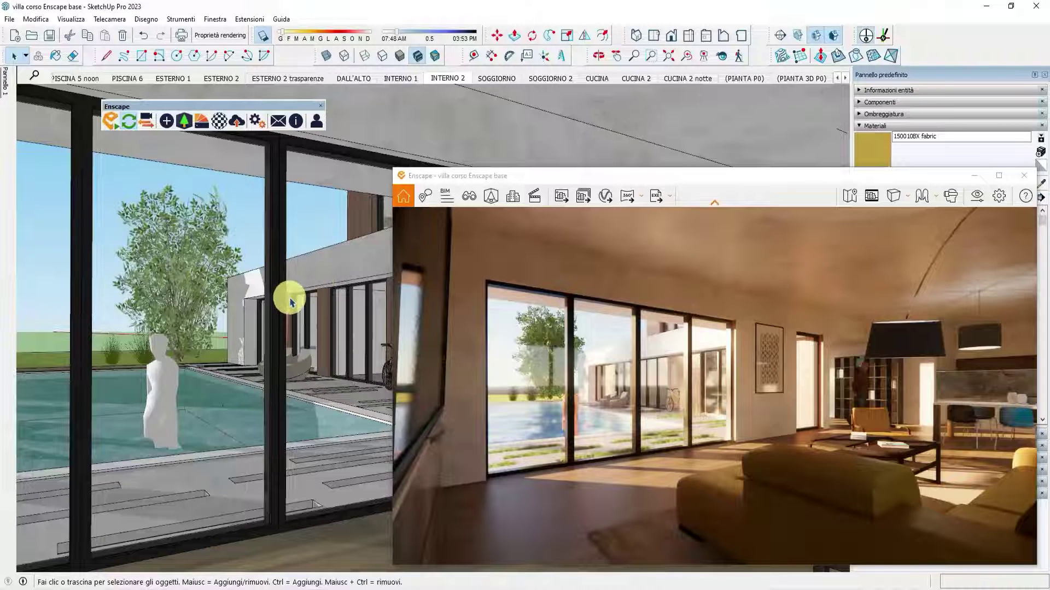
mouse_move(288, 298)
middle_down()
mouse_move(284, 311)
mouse_move(243, 290)
mouse_move(475, 312)
mouse_move(647, 312)
mouse_move(246, 293)
mouse_move(677, 298)
middle_up()
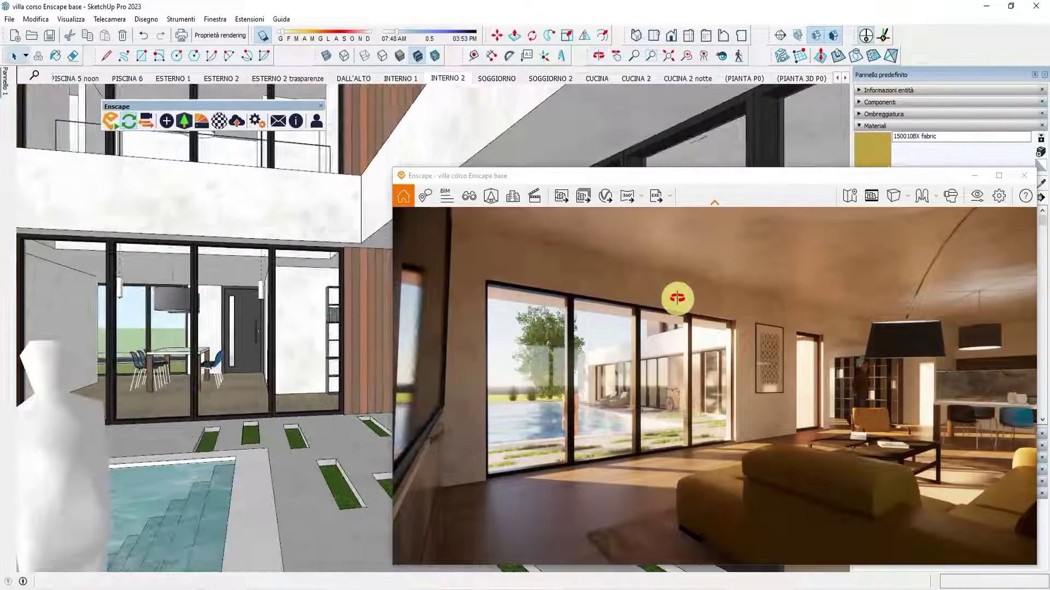
mouse_move(263, 338)
middle_down()
mouse_move(169, 307)
mouse_move(12, 308)
mouse_move(157, 316)
middle_up()
scroll(159, 316, up, 2)
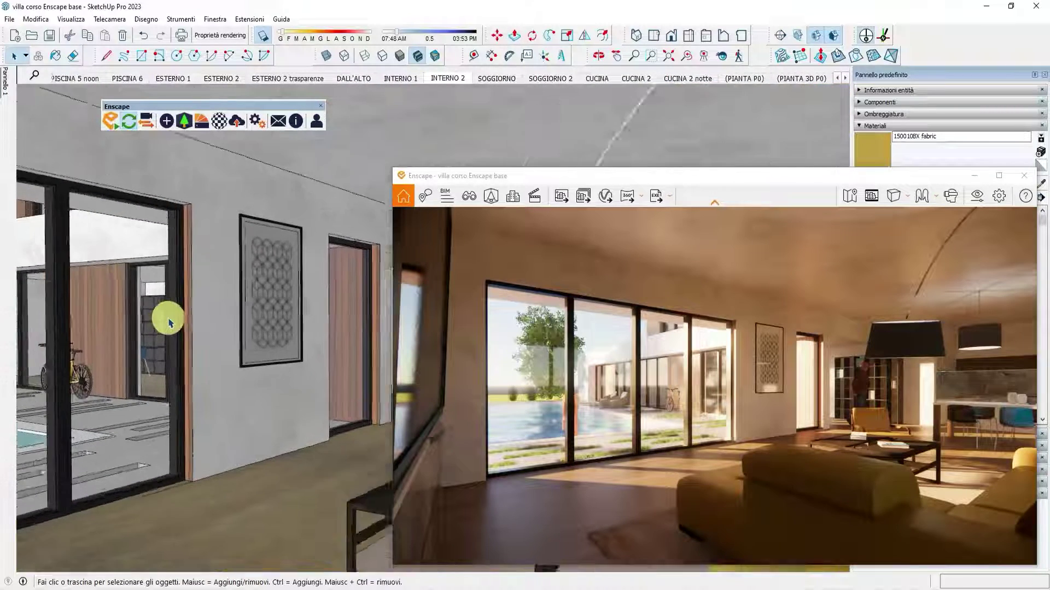
scroll(171, 322, up, 2)
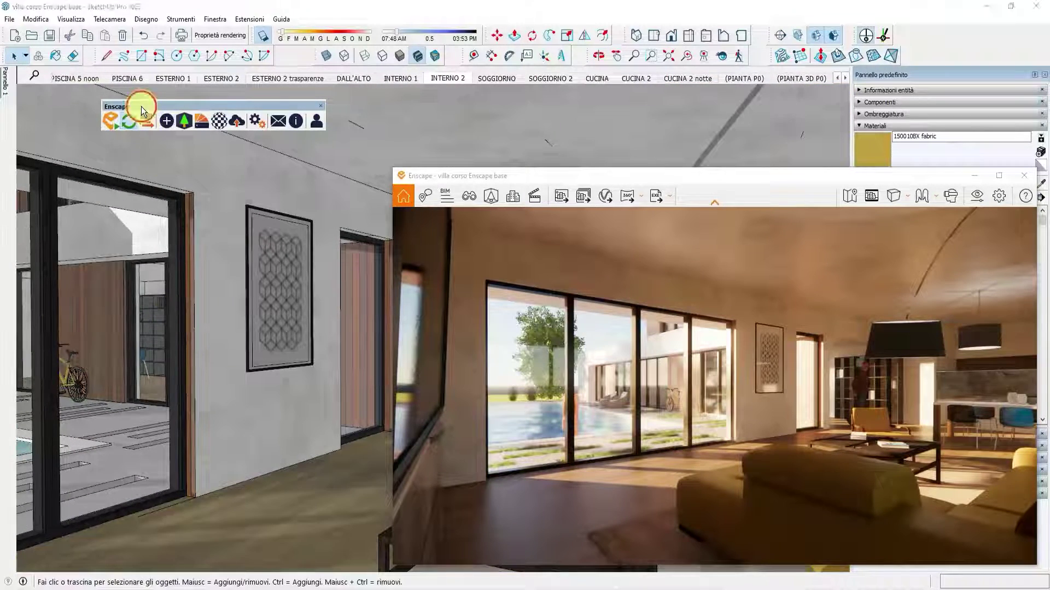
Step: Turn on Sincronizza Viste and orbit from the living room out to the wood-clad exterior corner
drag(141, 107, 77, 104)
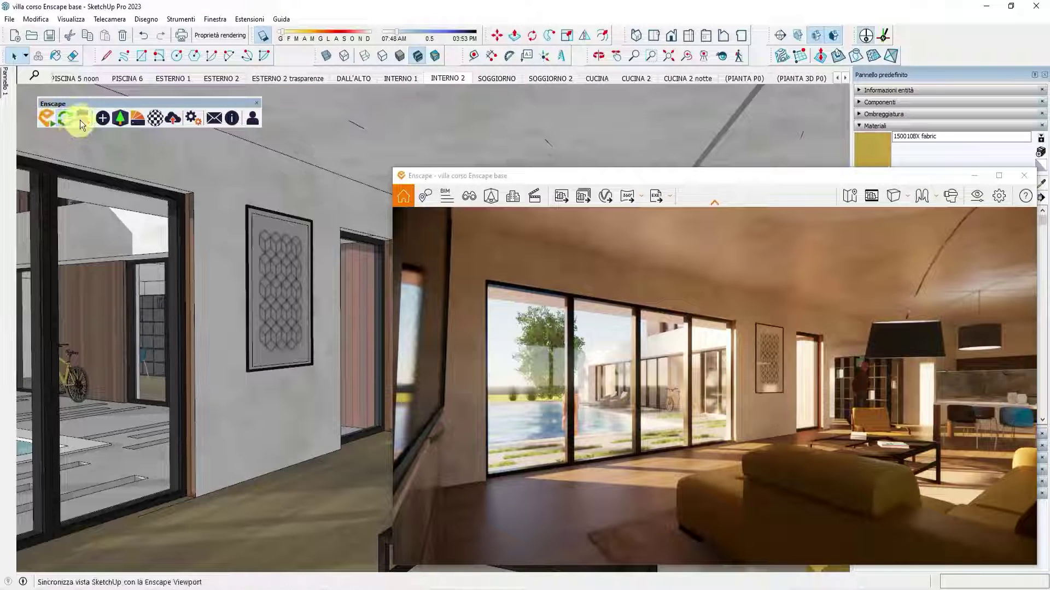
click(87, 118)
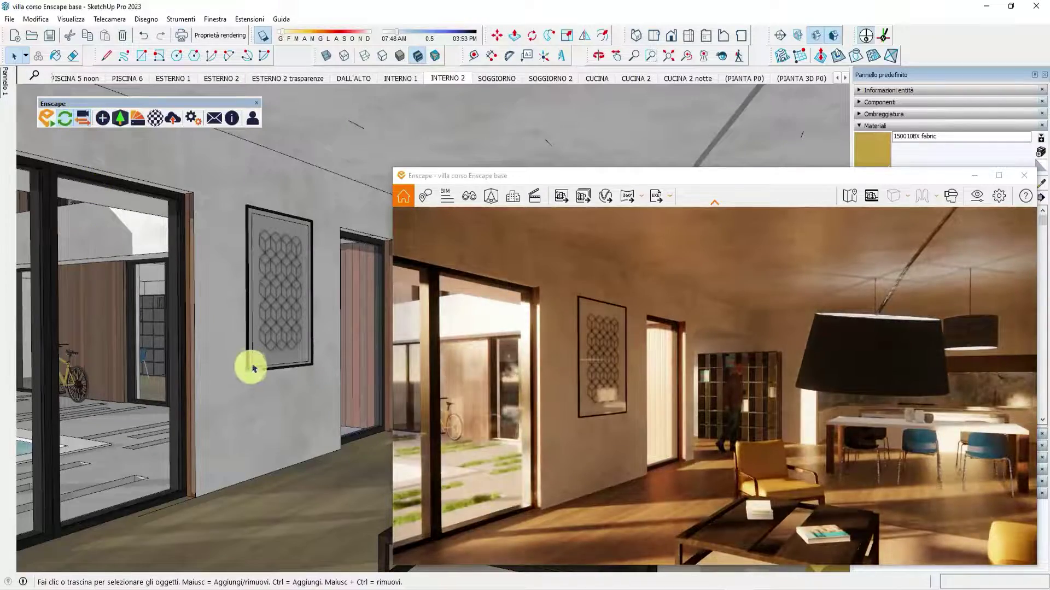
middle_drag(251, 358, 231, 359)
mouse_move(230, 359)
mouse_down()
mouse_move(169, 357)
mouse_move(169, 333)
mouse_move(133, 356)
mouse_move(317, 359)
mouse_move(140, 366)
mouse_move(6, 356)
mouse_move(325, 363)
mouse_up()
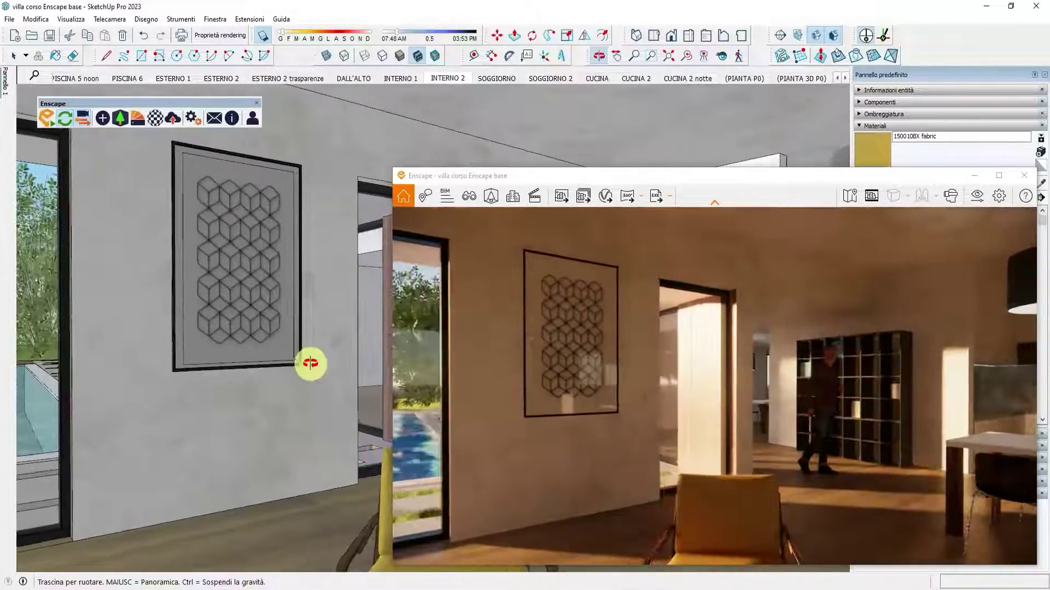
key(space)
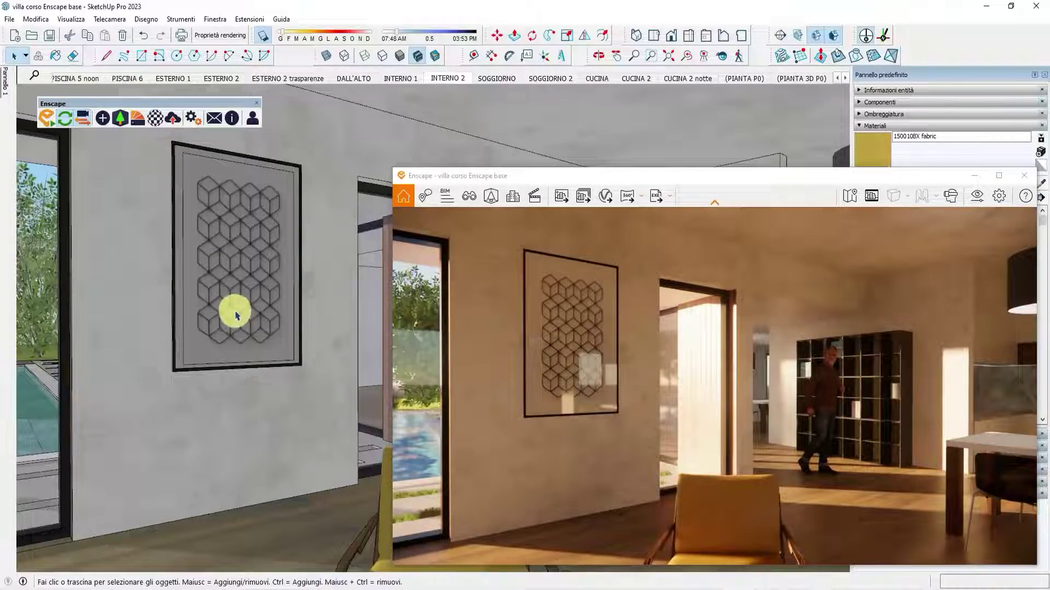
mouse_move(235, 315)
middle_down()
mouse_move(286, 305)
mouse_move(562, 316)
mouse_move(600, 335)
middle_up()
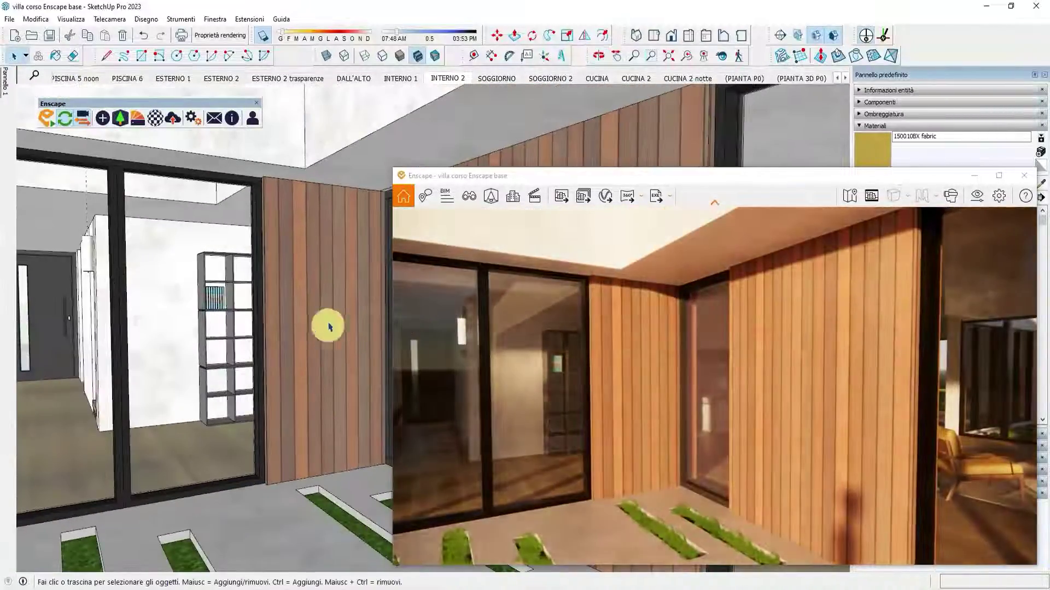
Step: Pull back and orbit around the pool courtyard, then reposition the Enscape render window
scroll(329, 323, down, 3)
mouse_move(328, 316)
middle_down()
mouse_move(352, 305)
mouse_move(410, 305)
mouse_move(324, 315)
mouse_move(222, 300)
mouse_move(320, 323)
mouse_move(331, 298)
mouse_move(304, 345)
mouse_move(266, 345)
mouse_move(211, 312)
mouse_move(111, 284)
middle_up()
scroll(323, 316, down, 3)
scroll(320, 322, down, 3)
scroll(277, 321, up, 2)
scroll(278, 324, up, 3)
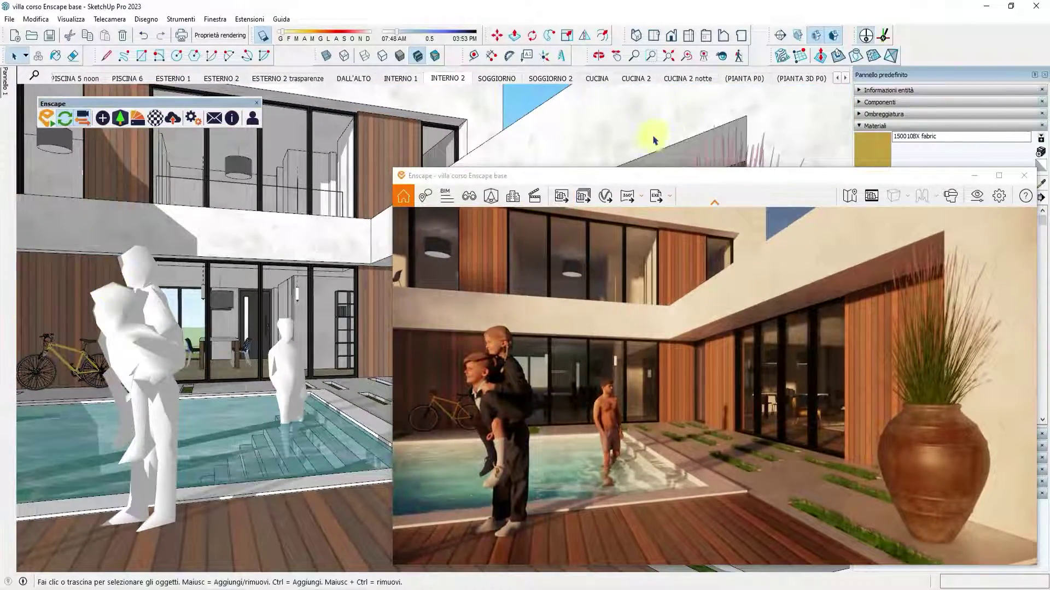
drag(642, 173, 631, 150)
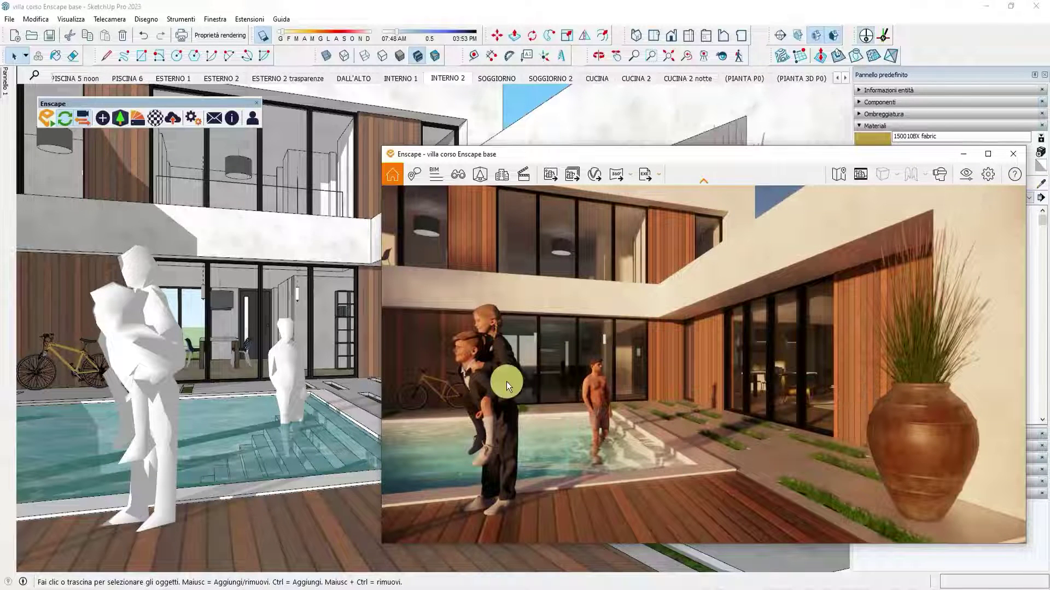
Step: Orbit past the facade and pool, take an Enscape screenshot, then view the bicycle wall and an earlier scene
mouse_move(276, 322)
middle_down()
mouse_move(474, 322)
mouse_move(245, 358)
middle_up()
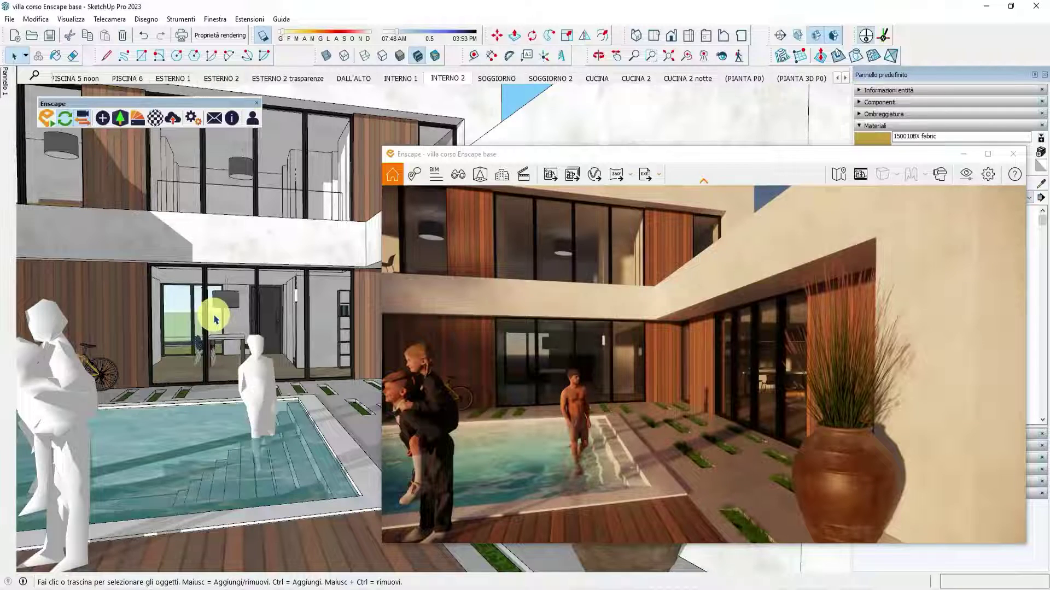
scroll(257, 298, up, 3)
mouse_move(257, 297)
middle_down()
mouse_move(330, 268)
mouse_move(251, 290)
mouse_move(312, 316)
mouse_move(322, 298)
mouse_move(405, 300)
middle_up()
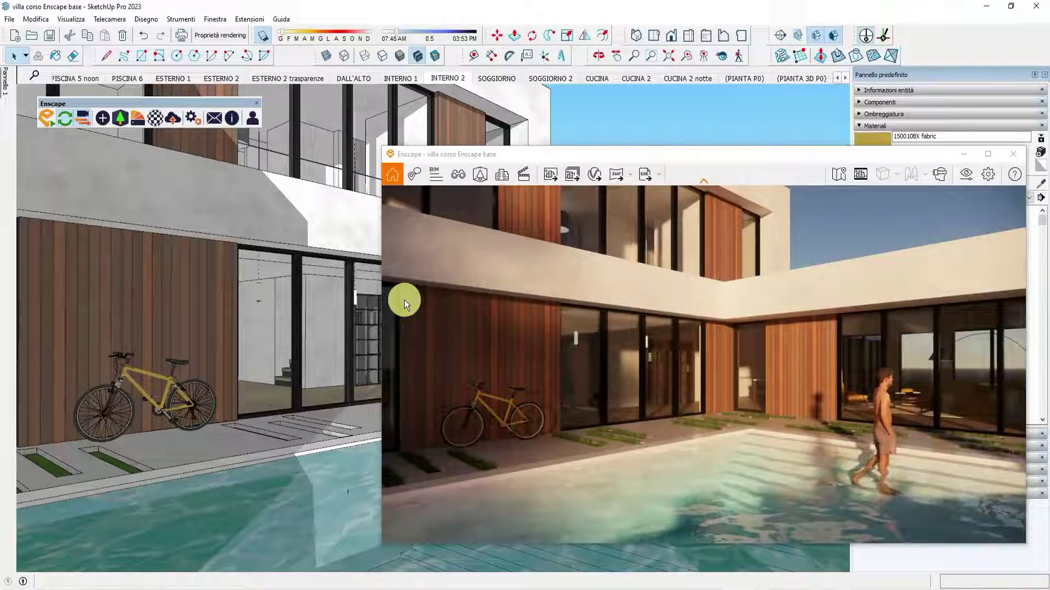
mouse_move(379, 327)
middle_down()
mouse_move(340, 328)
mouse_move(286, 368)
mouse_move(169, 313)
middle_up()
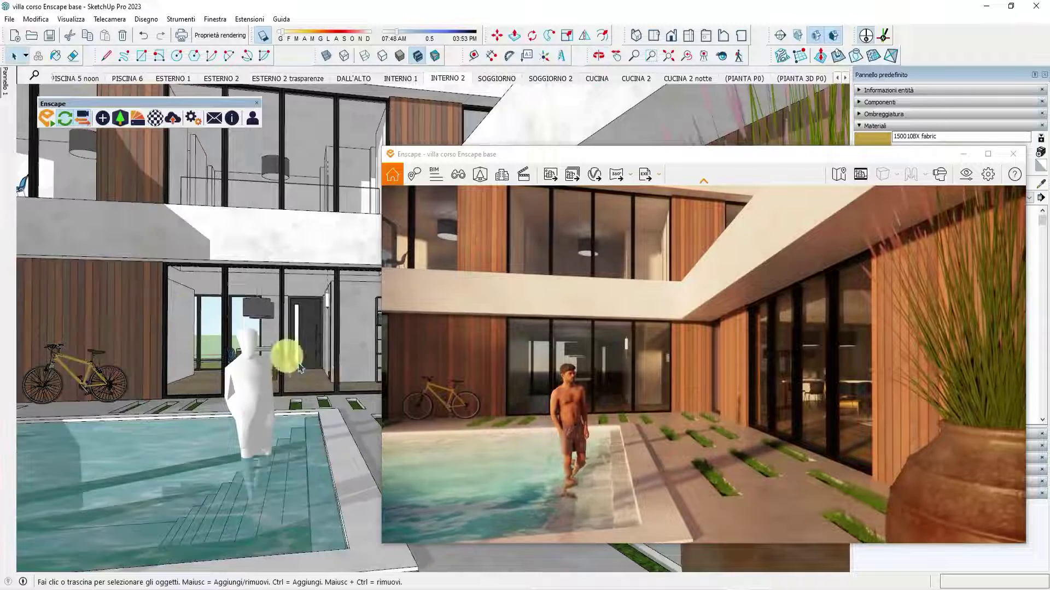
scroll(300, 369, down, 5)
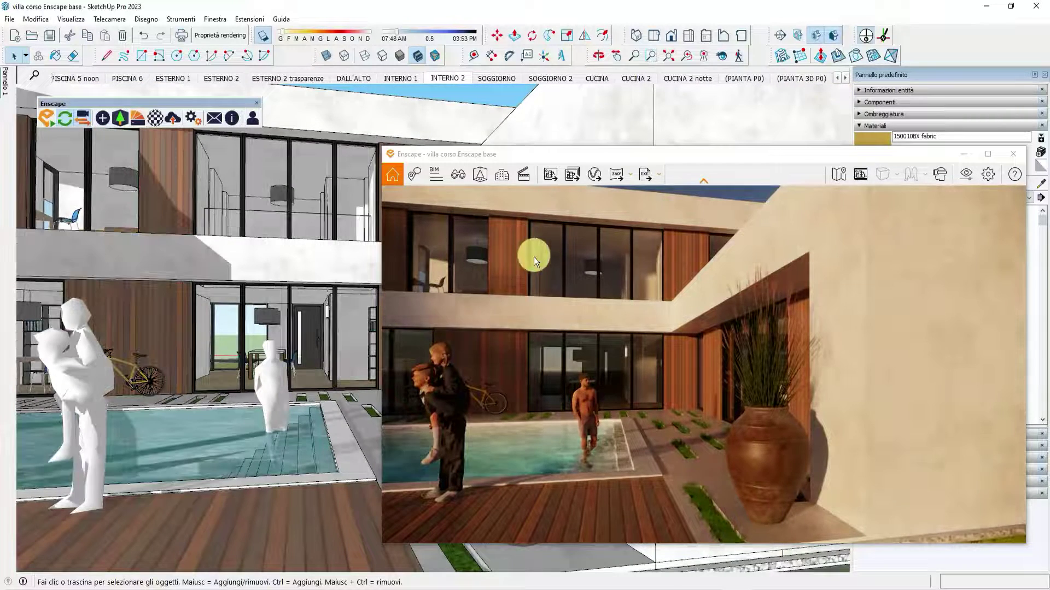
click(546, 180)
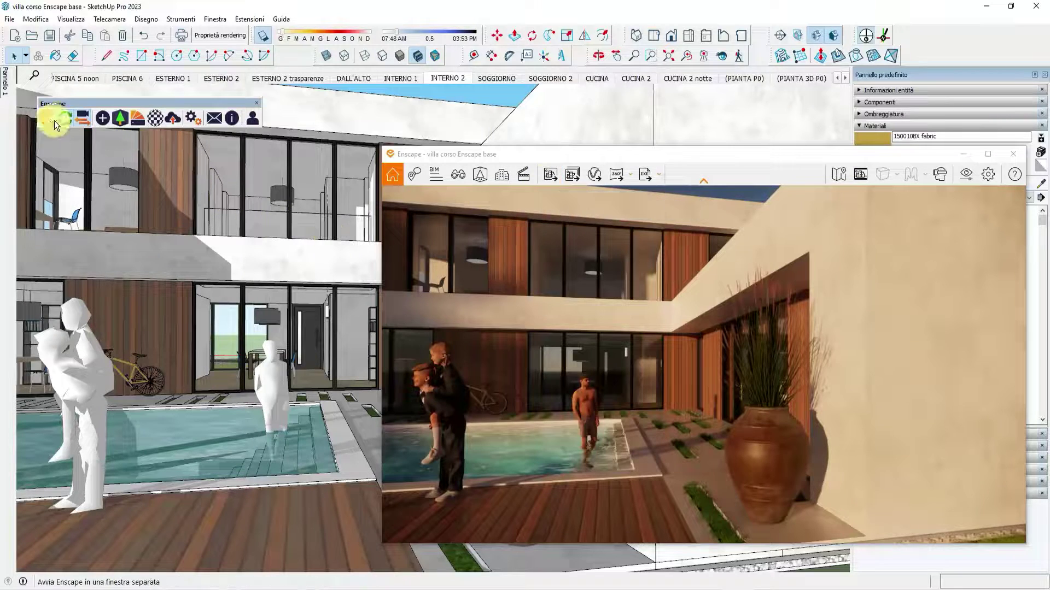
mouse_move(447, 352)
middle_down()
mouse_move(379, 307)
mouse_move(503, 328)
middle_up()
click(224, 79)
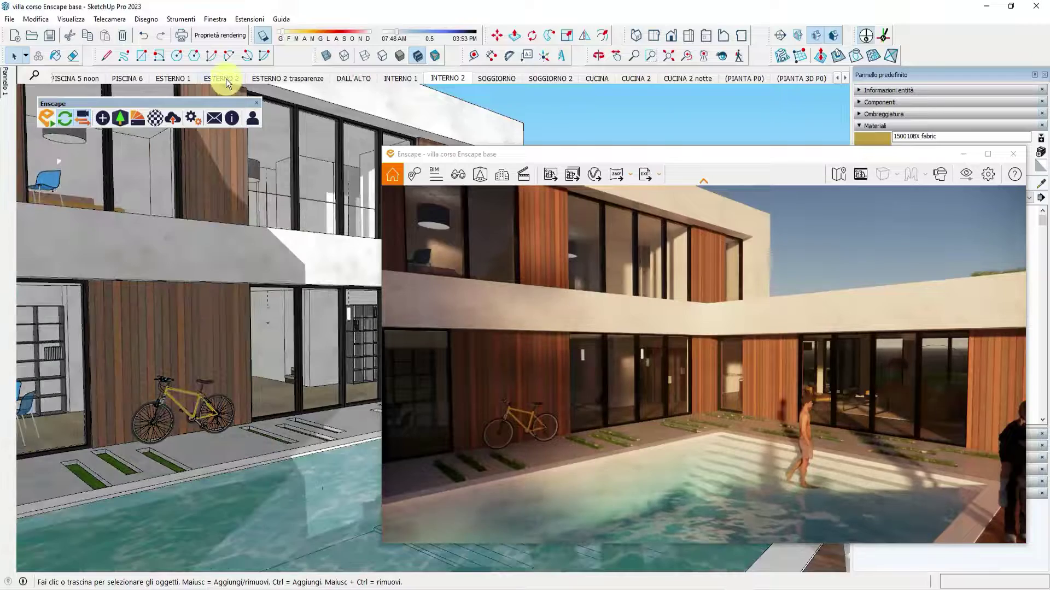
Step: Compare scenes PISCINA 2, PISCINA 4 alba sud and PISCINA 5 sud tramonto, ending on PISCINA 4 alba sud
click(72, 78)
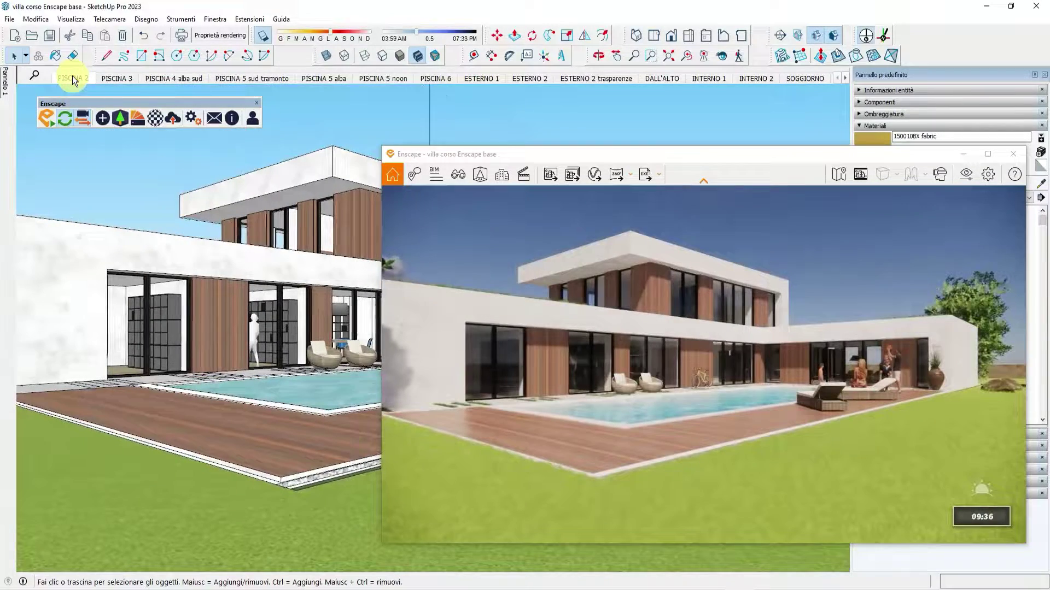
click(186, 77)
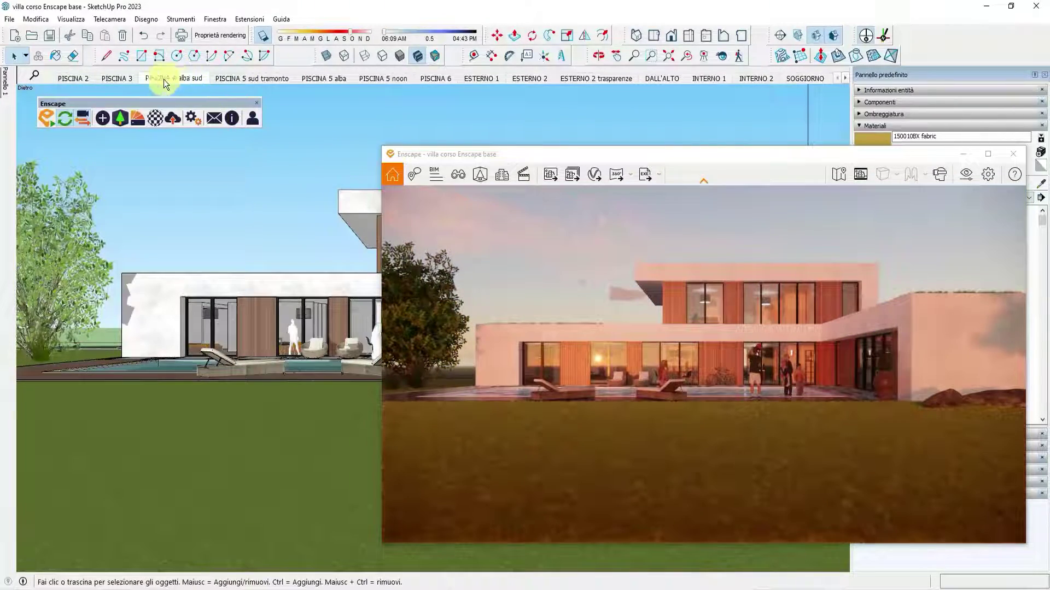
click(247, 78)
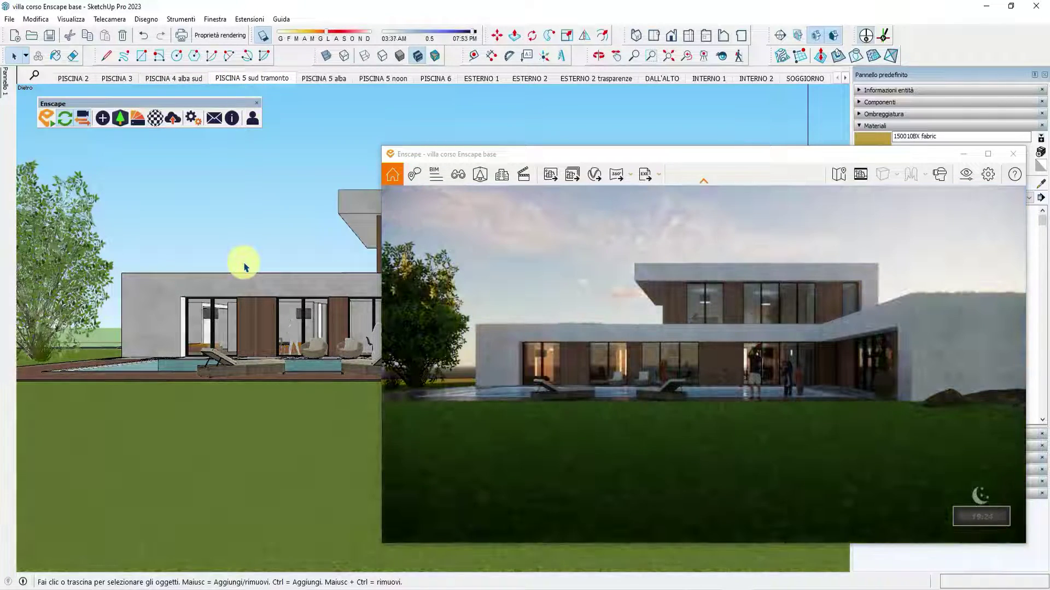
click(176, 77)
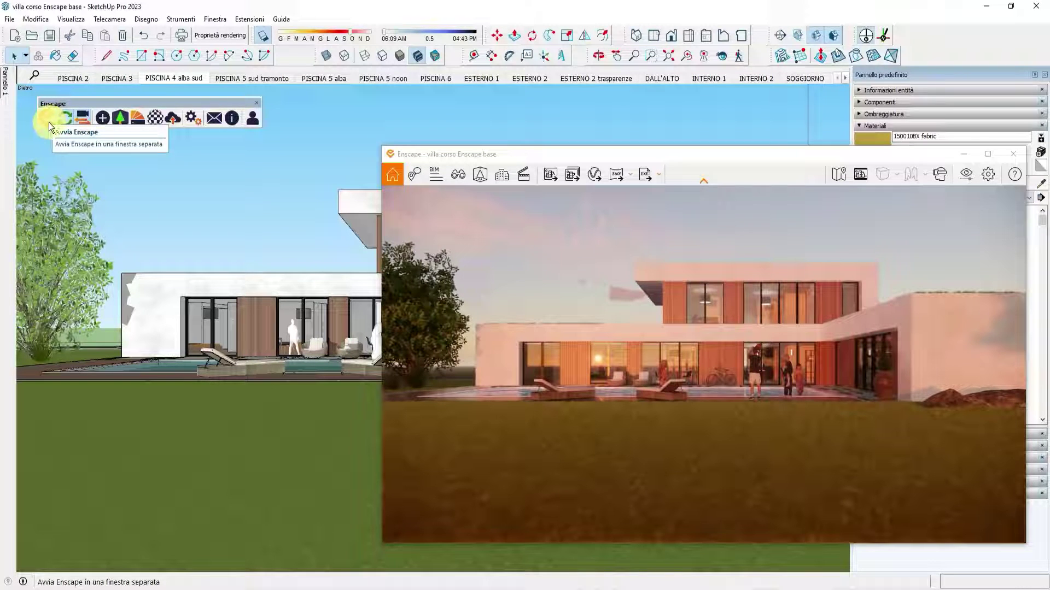
Step: Reposition the Enscape render window back over the model area
mouse_move(939, 163)
mouse_down()
mouse_move(902, 148)
mouse_move(1047, 126)
mouse_up()
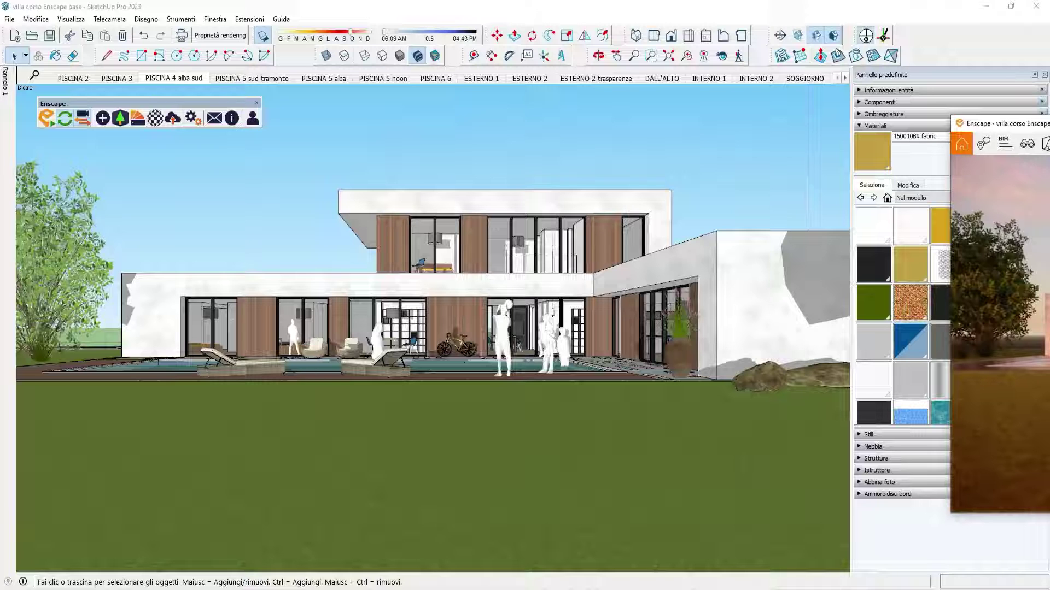
drag(1027, 124, 880, 151)
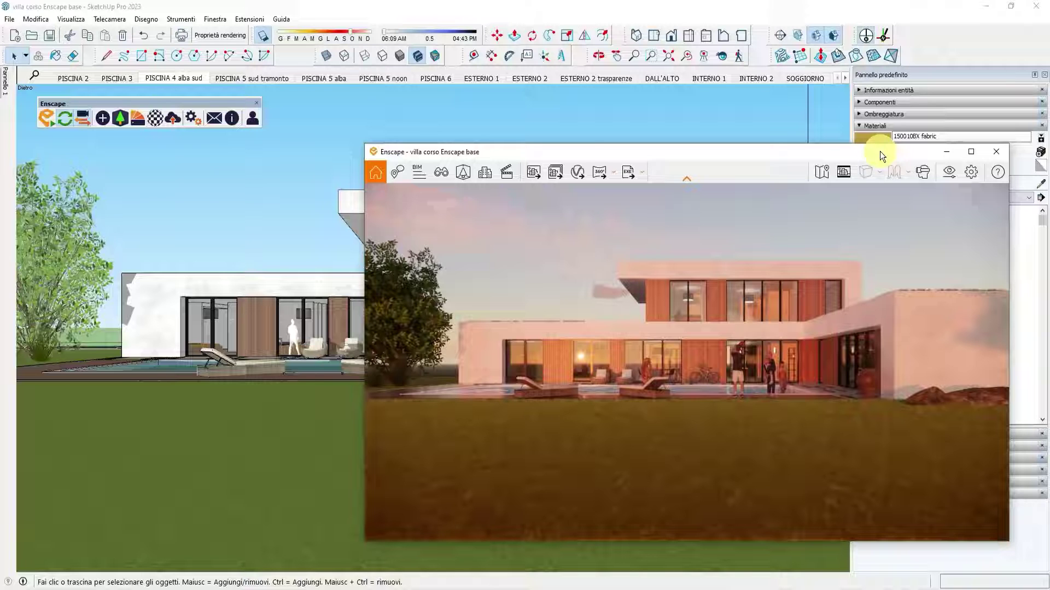
drag(880, 151, 897, 172)
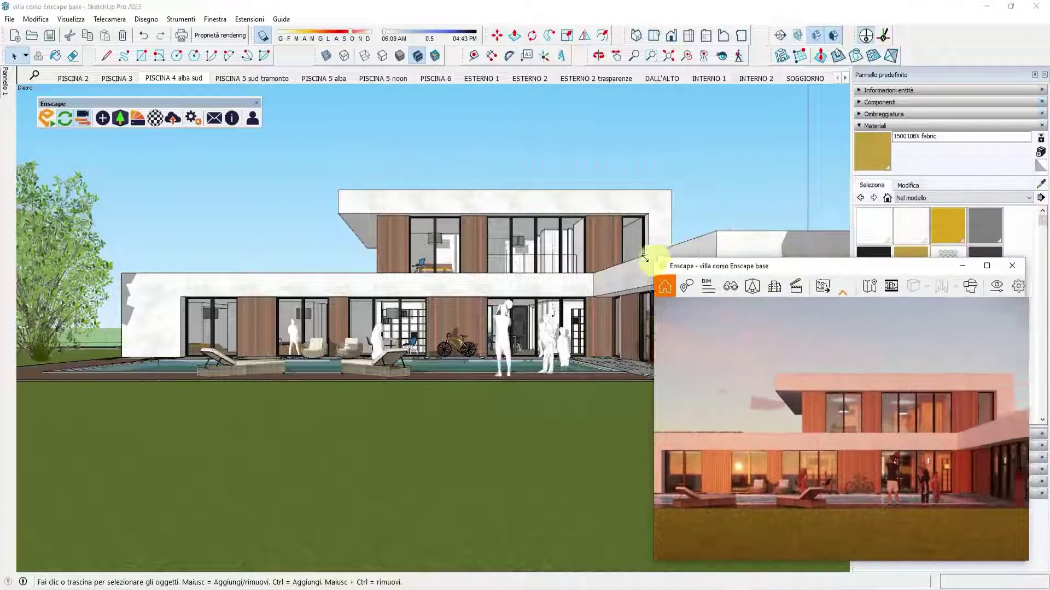
Step: Resize the Enscape window larger down and to the left, and turn on Safe Frame
mouse_move(381, 165)
mouse_down()
mouse_move(474, 236)
mouse_move(608, 236)
mouse_up()
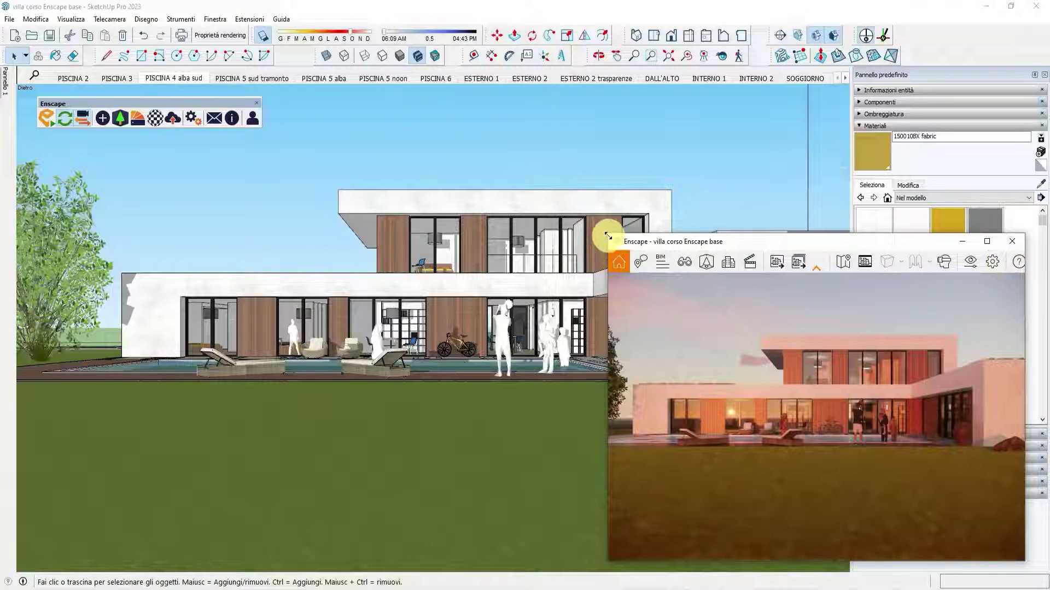
drag(608, 235, 275, 224)
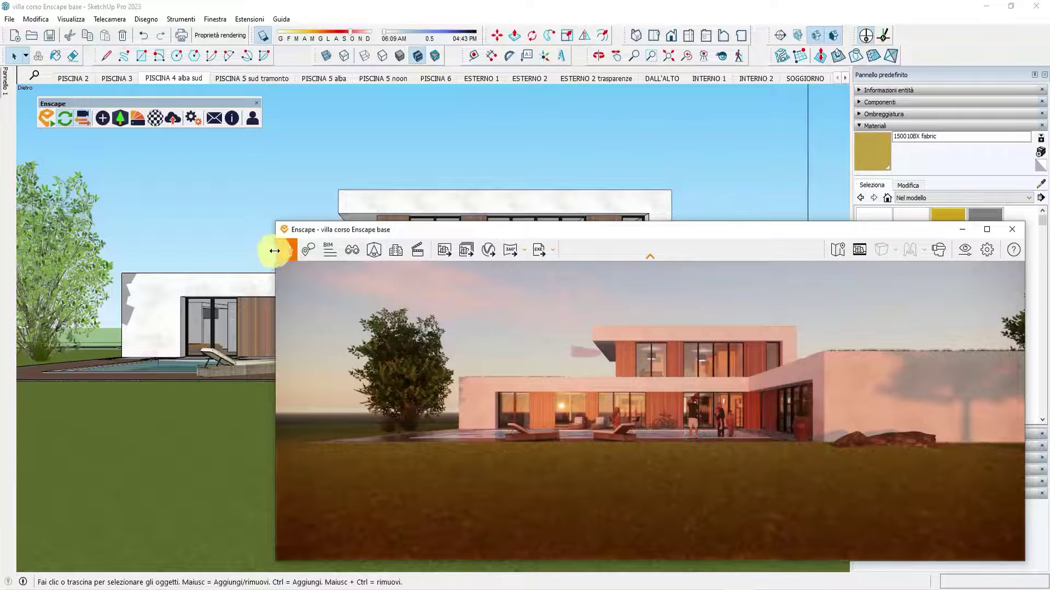
mouse_move(274, 250)
mouse_down()
mouse_move(527, 230)
mouse_move(582, 86)
mouse_up()
drag(582, 87, 286, 151)
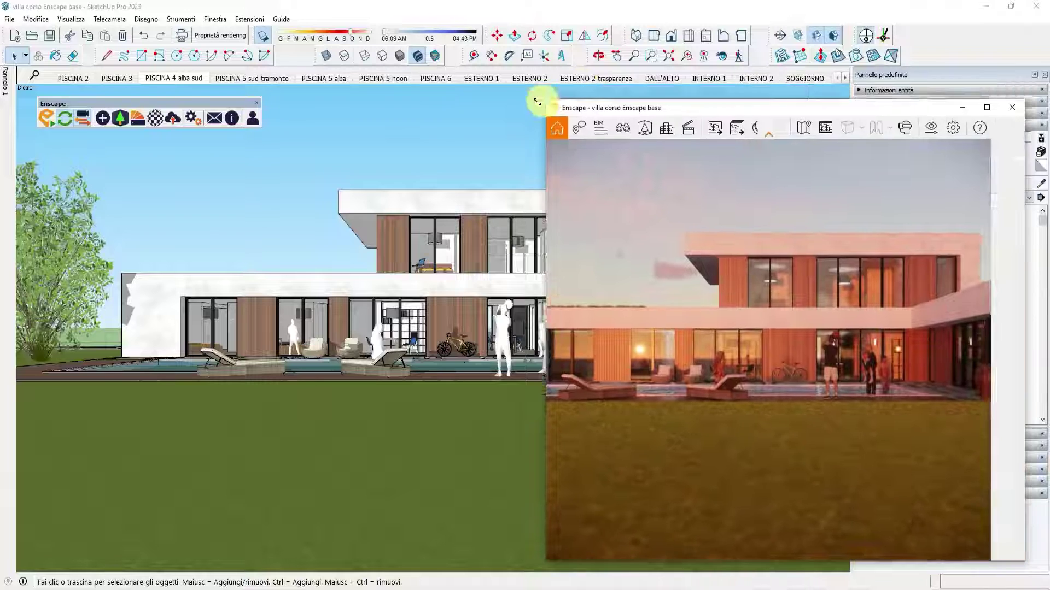
click(763, 296)
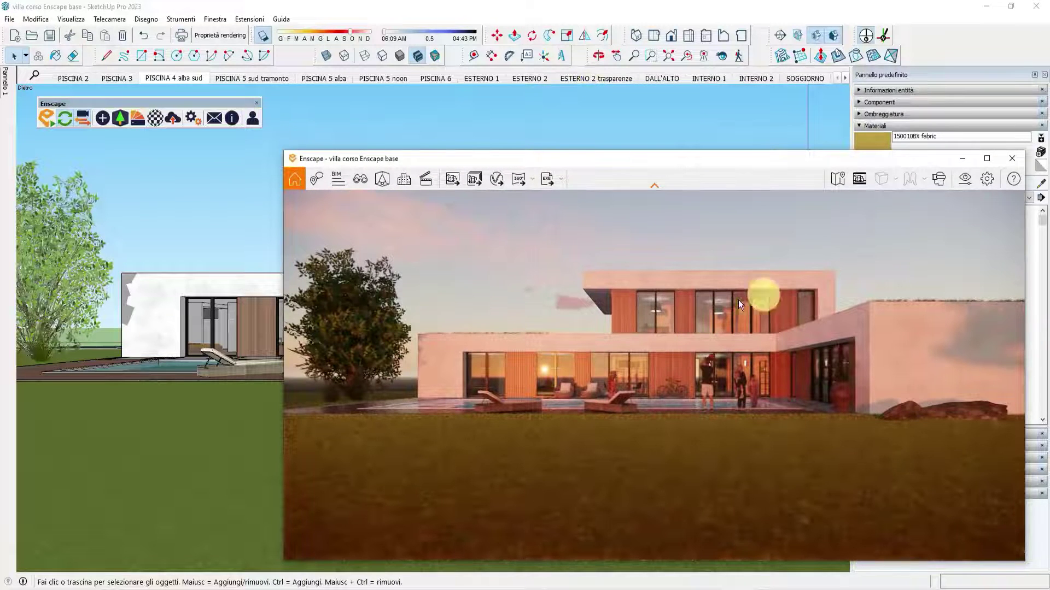
click(856, 182)
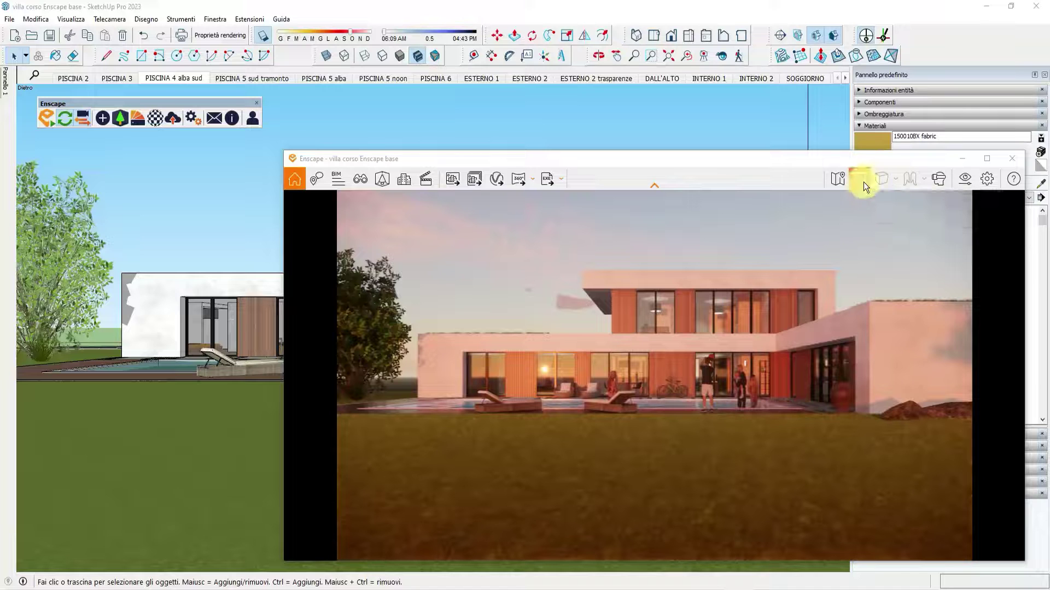
Step: Resize the Enscape window, switch Safe Frame off, and widen the window further
mouse_move(284, 151)
mouse_down()
mouse_move(504, 110)
mouse_move(231, 198)
mouse_move(528, 74)
mouse_up()
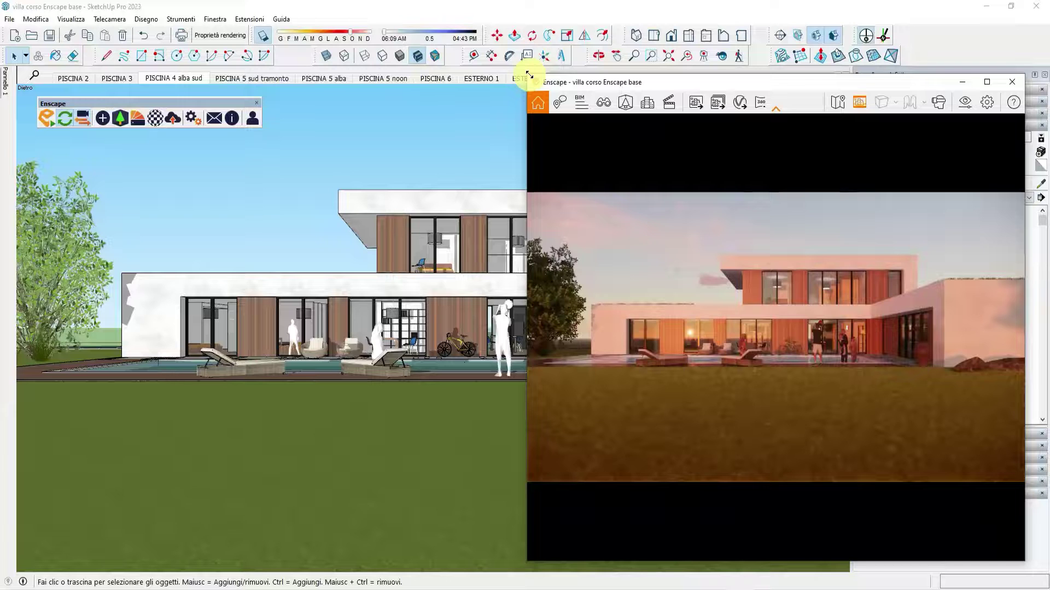
mouse_move(529, 74)
mouse_down()
mouse_move(410, 106)
mouse_move(248, 218)
mouse_move(555, 54)
mouse_move(534, 82)
mouse_move(312, 192)
mouse_move(204, 195)
mouse_up()
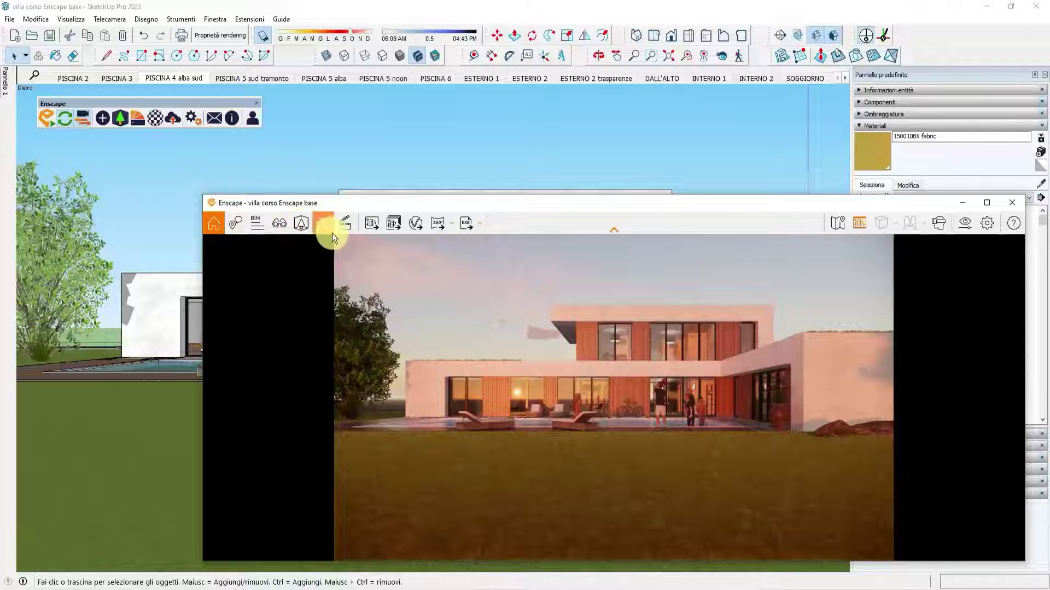
click(860, 226)
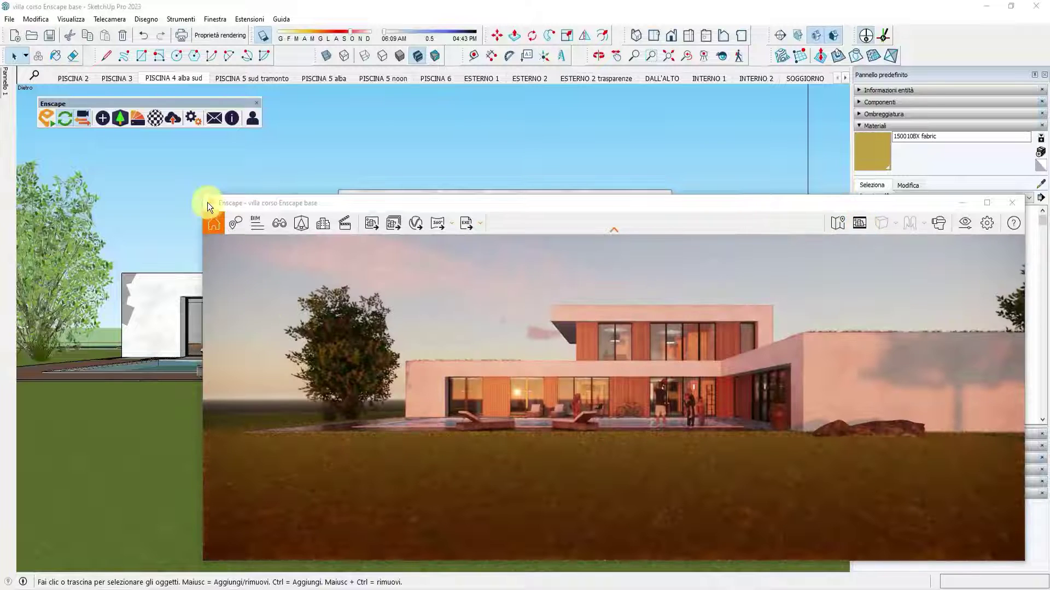
mouse_move(205, 199)
mouse_down()
mouse_move(507, 204)
mouse_move(318, 193)
mouse_up()
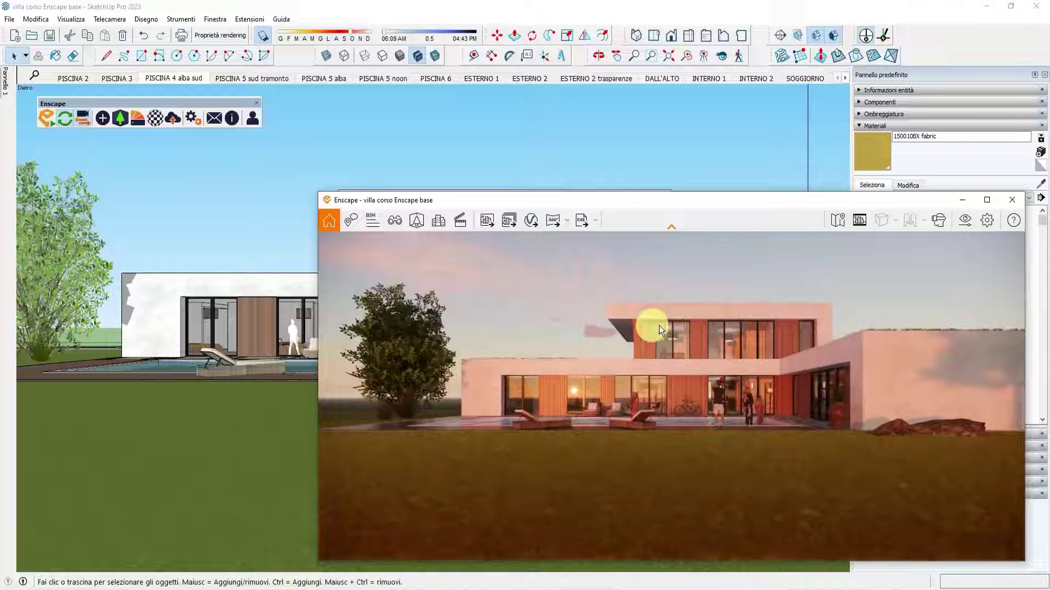
Step: Turn Safe Frame back on and orbit and zoom to a higher view of the villa
click(860, 223)
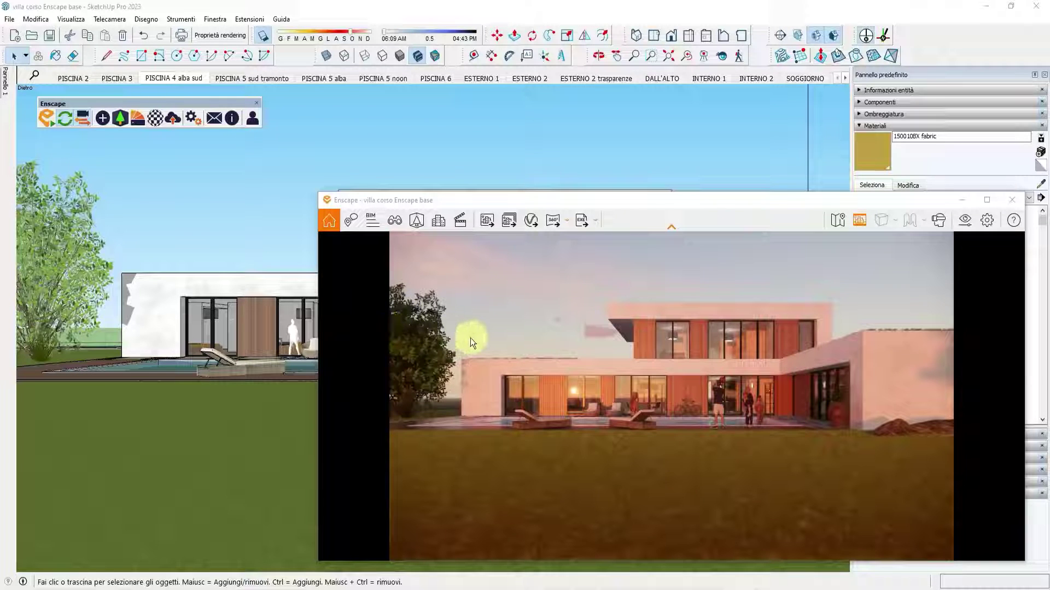
mouse_move(292, 328)
middle_down()
mouse_move(446, 411)
mouse_move(246, 328)
mouse_move(328, 383)
middle_up()
scroll(710, 379, up, 5)
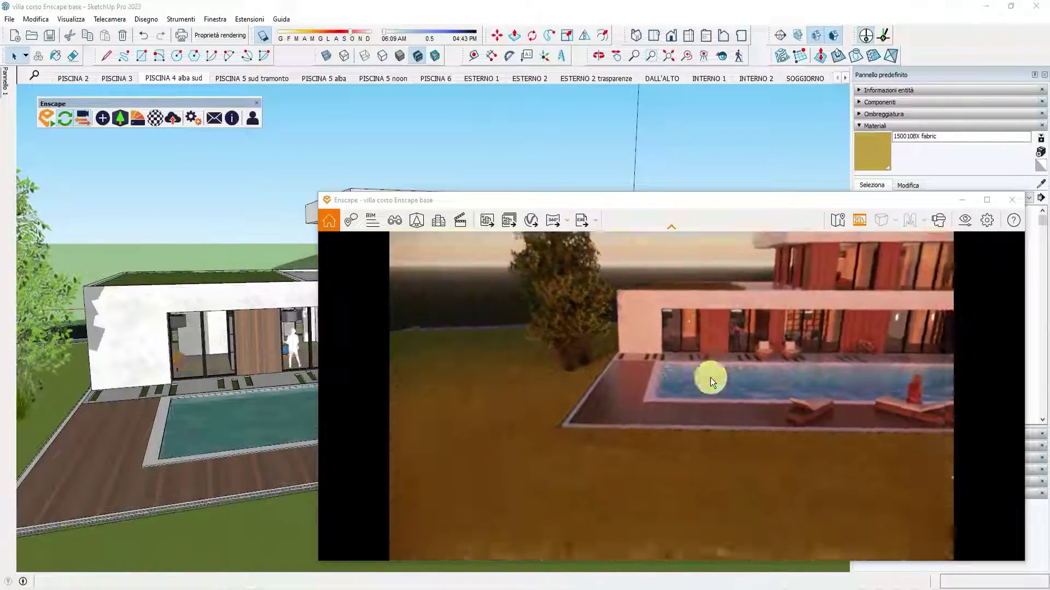
scroll(710, 379, down, 3)
scroll(710, 378, up, 2)
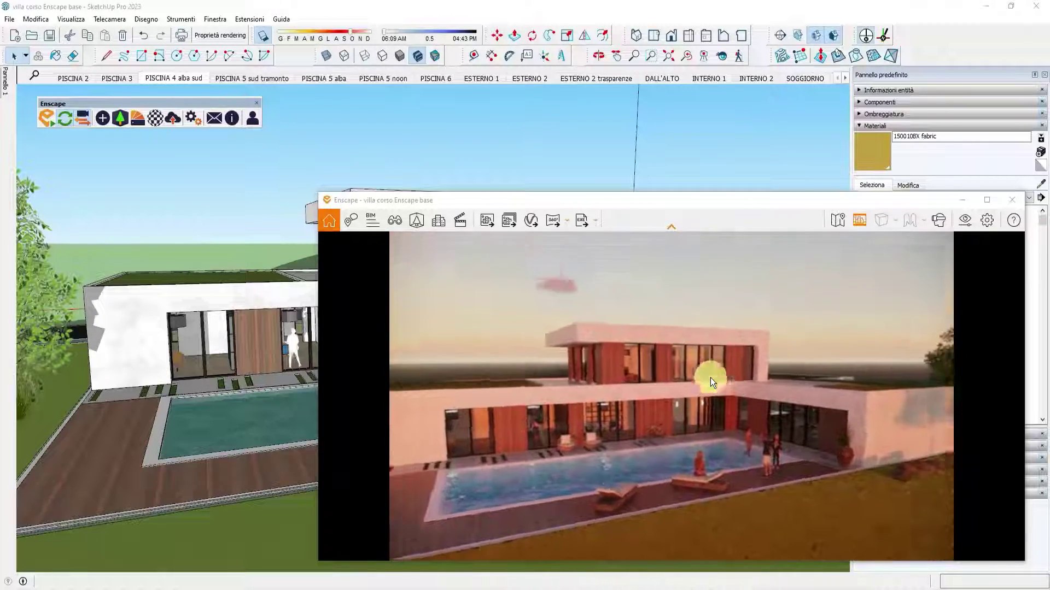
scroll(710, 378, up, 3)
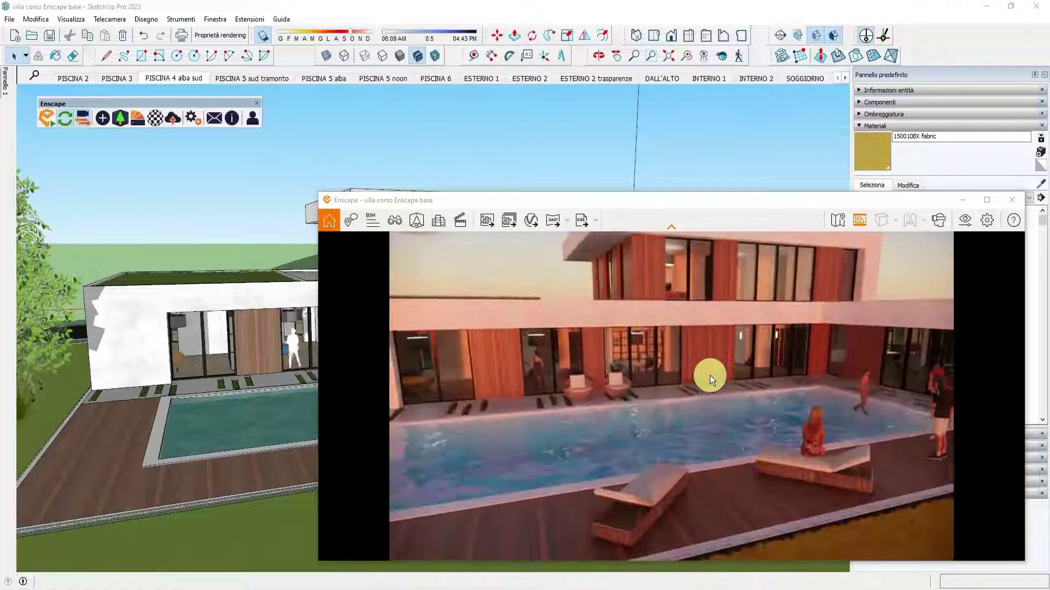
scroll(710, 375, up, 3)
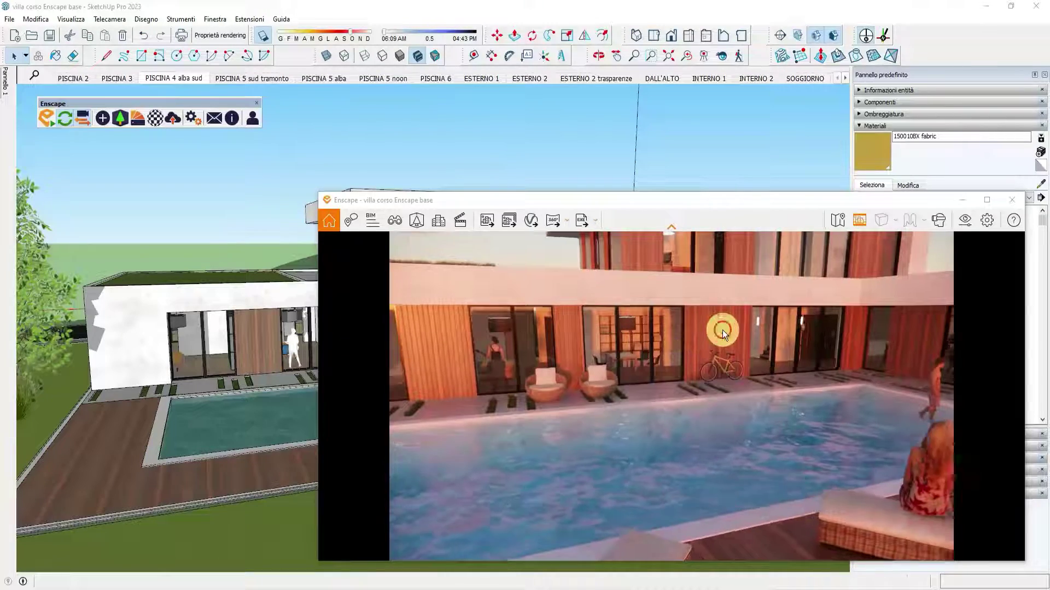
scroll(722, 330, up, 3)
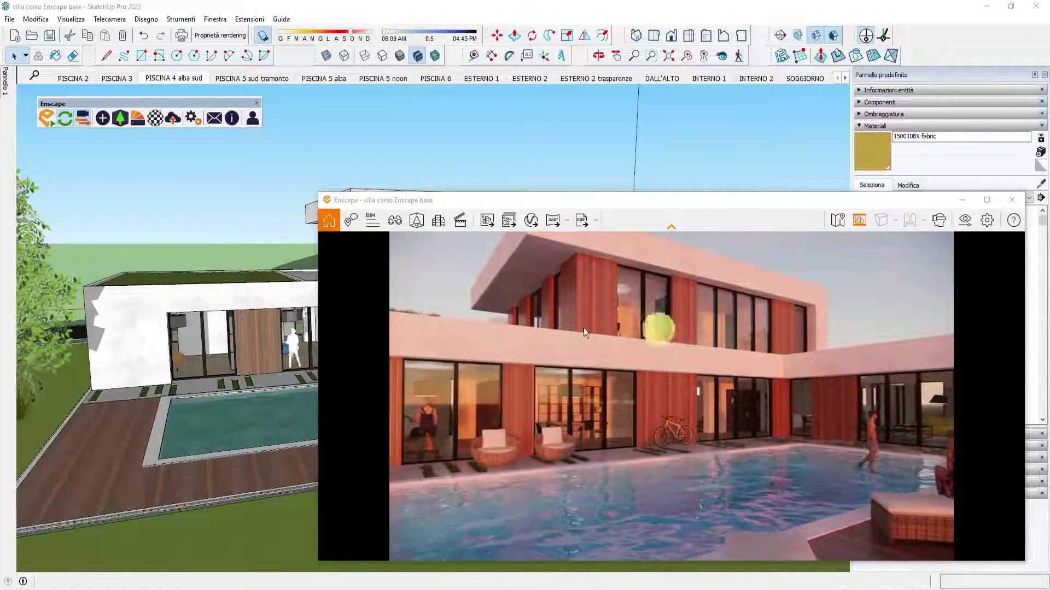
Step: Orbit up over the villa, toggle Enscape's Synchronize Views, and look down on the pool
mouse_move(246, 328)
middle_down()
mouse_move(311, 327)
mouse_move(293, 311)
middle_up()
scroll(262, 309, up, 3)
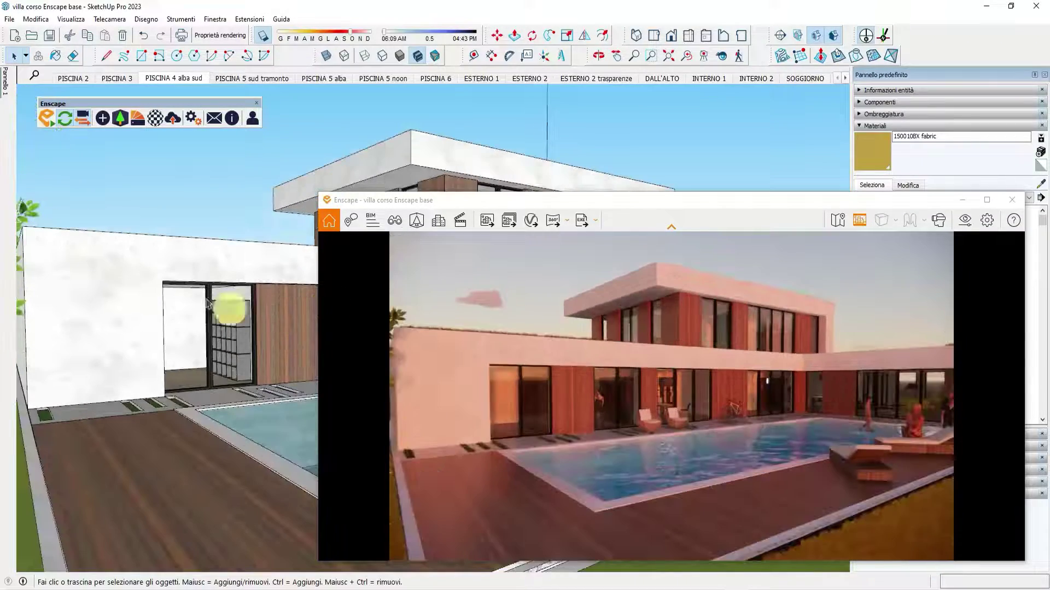
scroll(229, 328, down, 3)
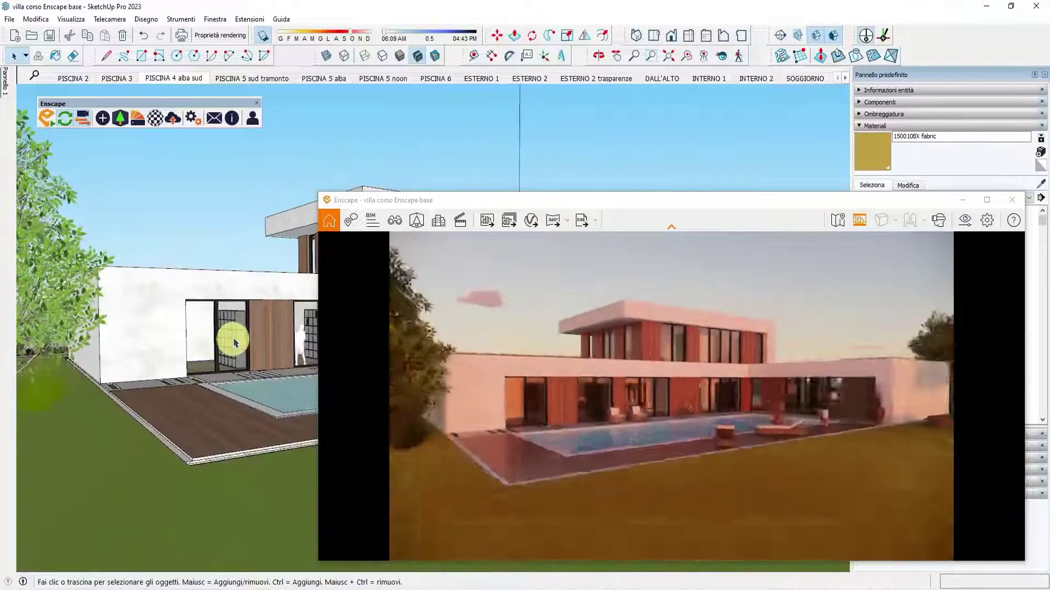
scroll(268, 320, up, 3)
mouse_move(268, 318)
middle_down()
mouse_move(268, 365)
mouse_move(229, 372)
middle_up()
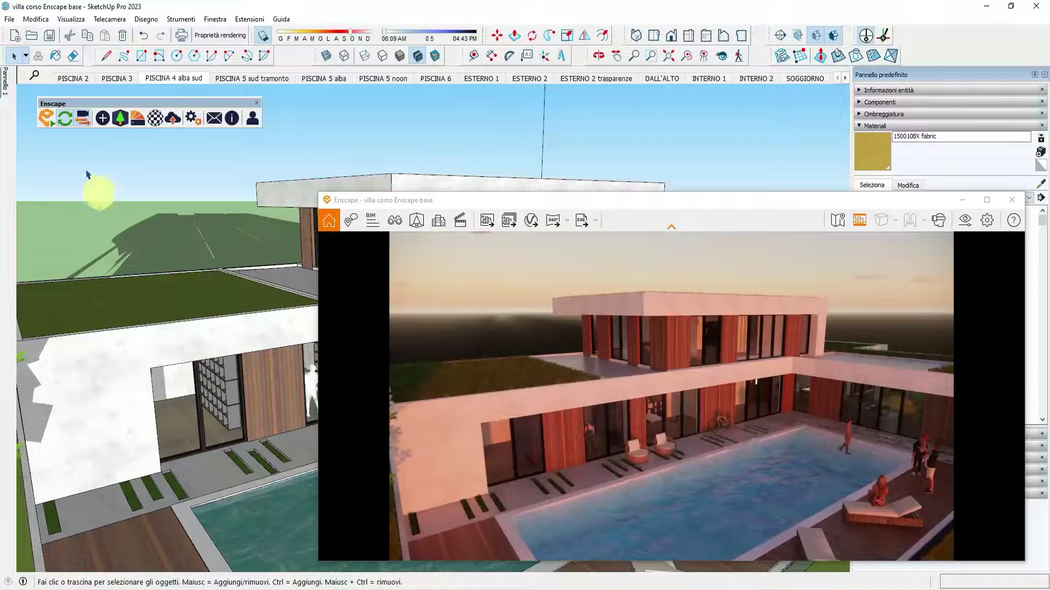
click(84, 120)
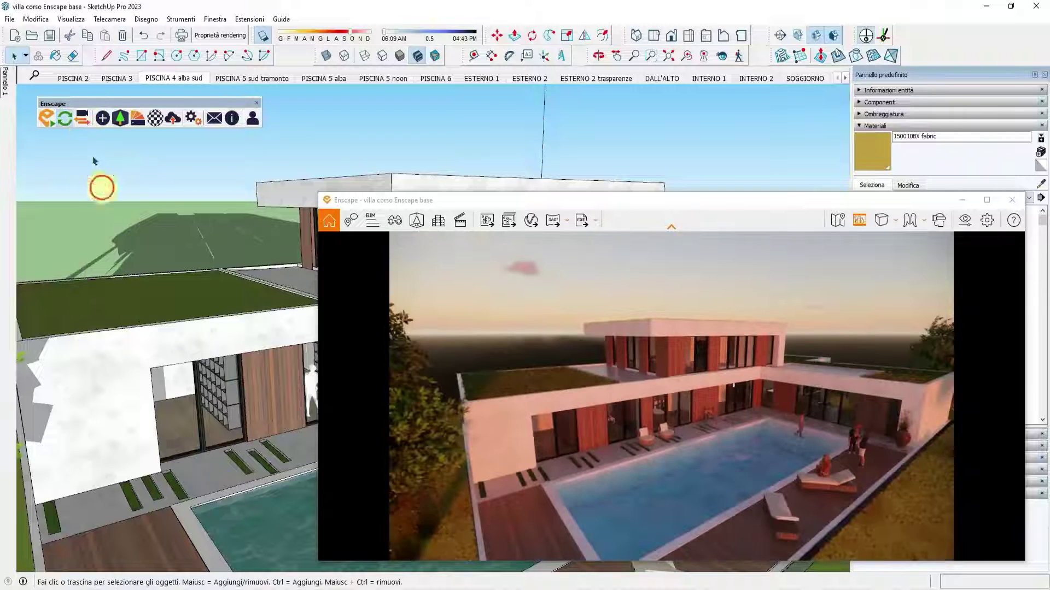
mouse_move(287, 356)
middle_down()
mouse_move(200, 357)
mouse_move(317, 356)
mouse_move(224, 355)
mouse_move(263, 341)
middle_up()
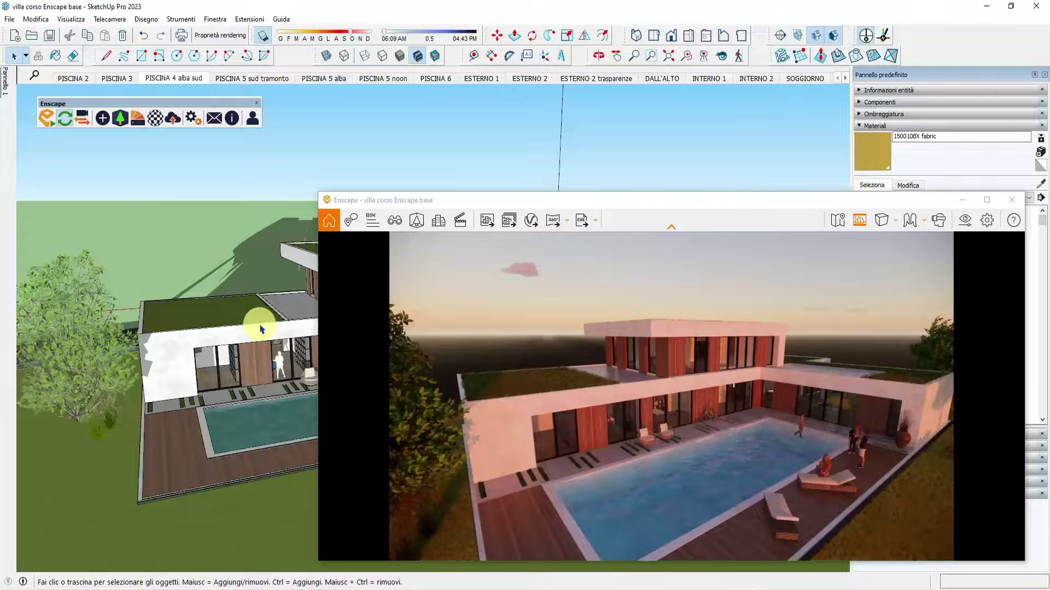
Step: Hide the upper house group and a lounger, resuming Enscape live updates and shrinking its window
right_click(260, 329)
click(298, 360)
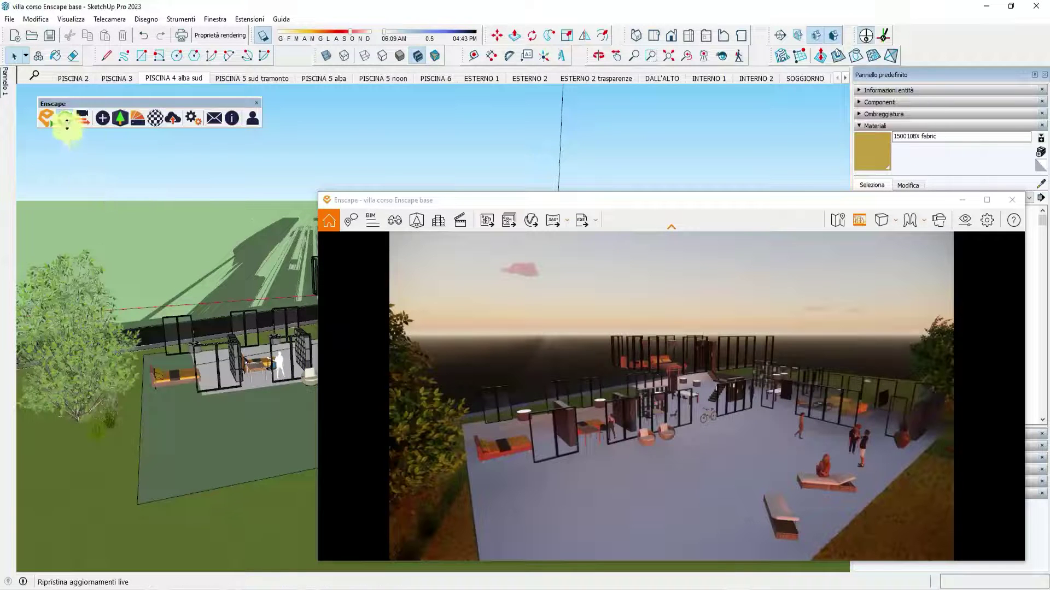
click(64, 120)
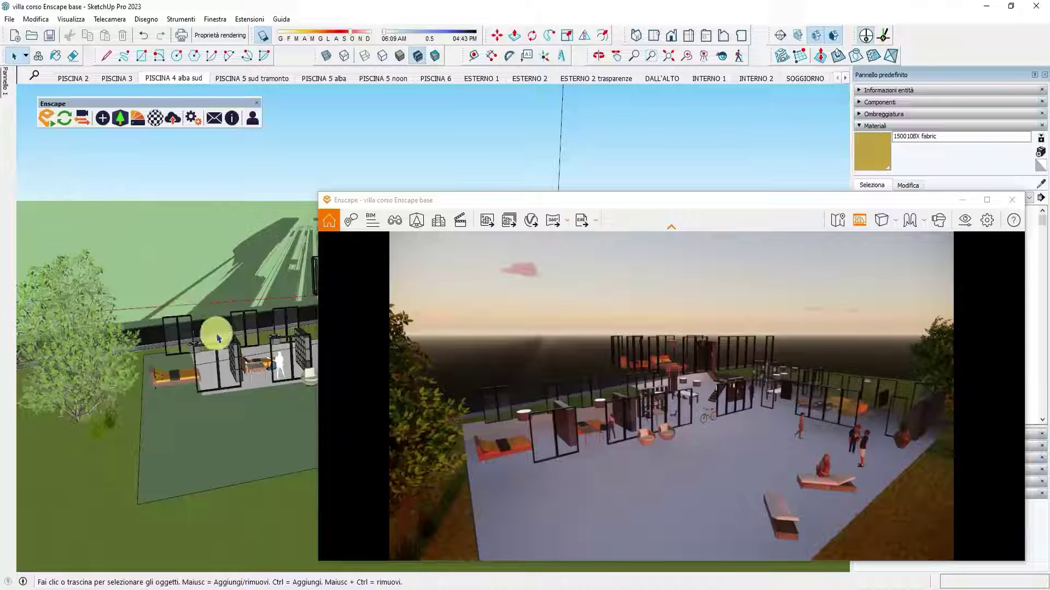
drag(319, 193, 488, 181)
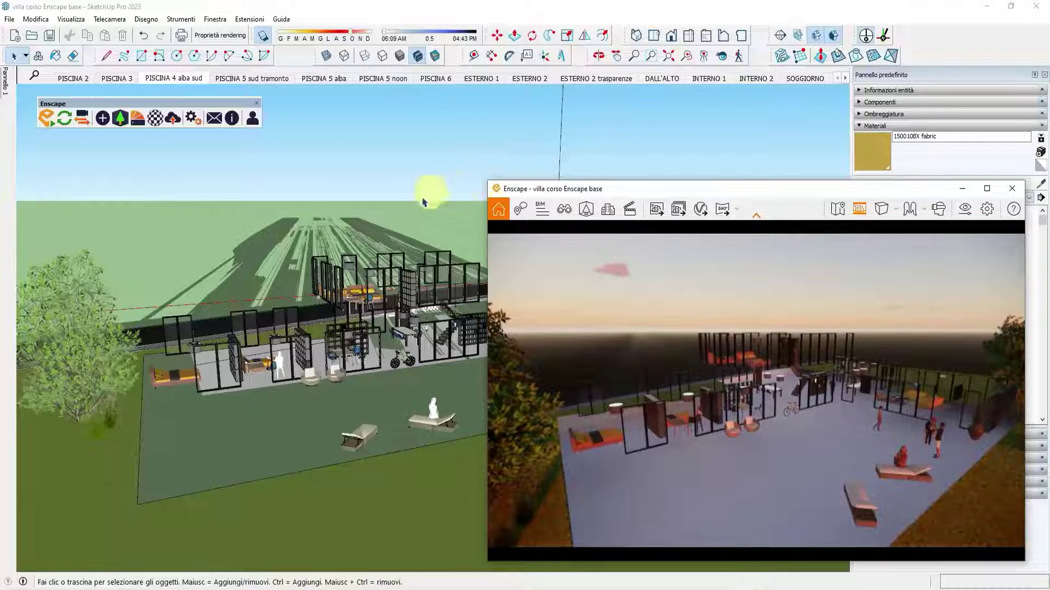
right_click(419, 430)
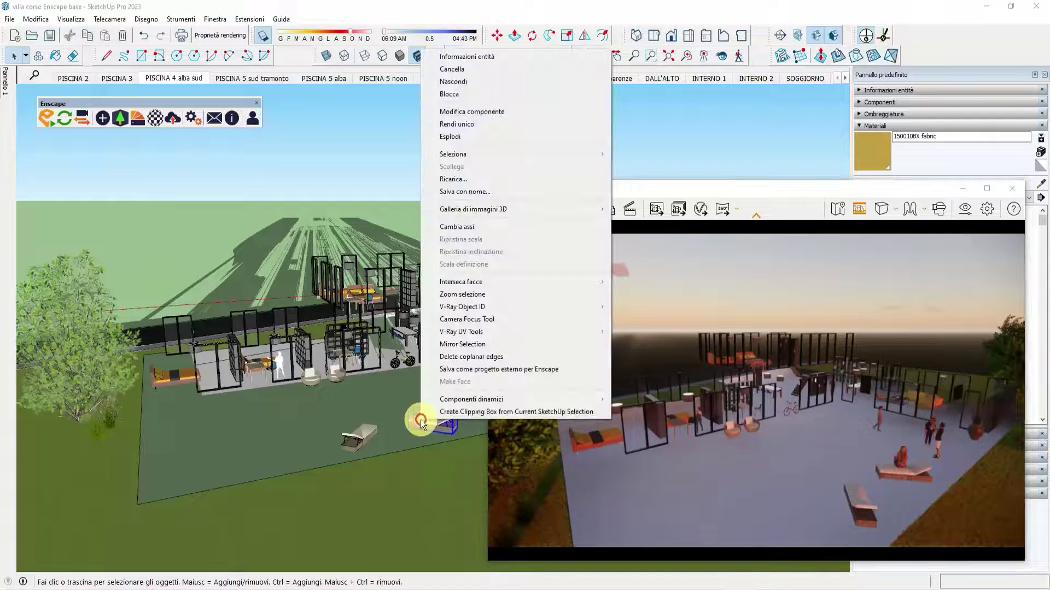
click(452, 84)
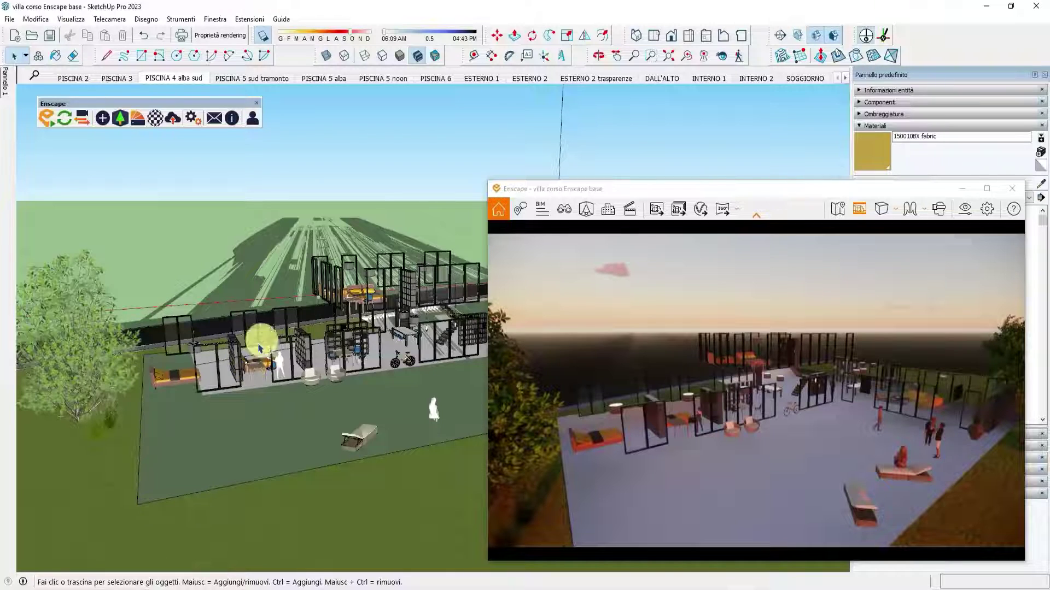
Step: Orbit to eye level and hide the remaining building group
mouse_move(375, 322)
middle_down()
mouse_move(416, 263)
mouse_move(415, 376)
mouse_move(415, 293)
middle_up()
click(276, 358)
right_click(323, 278)
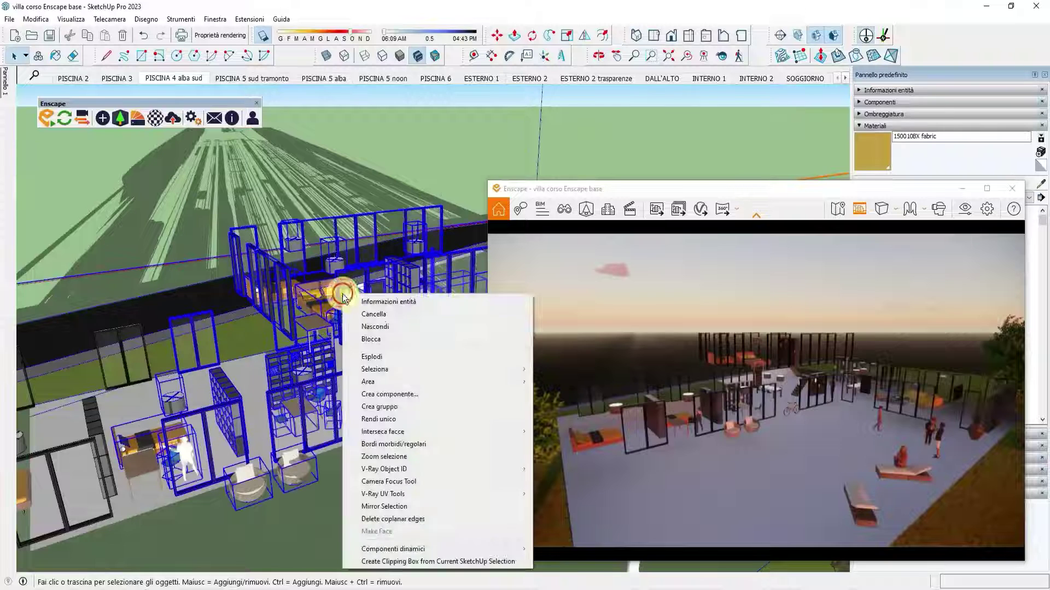
click(386, 328)
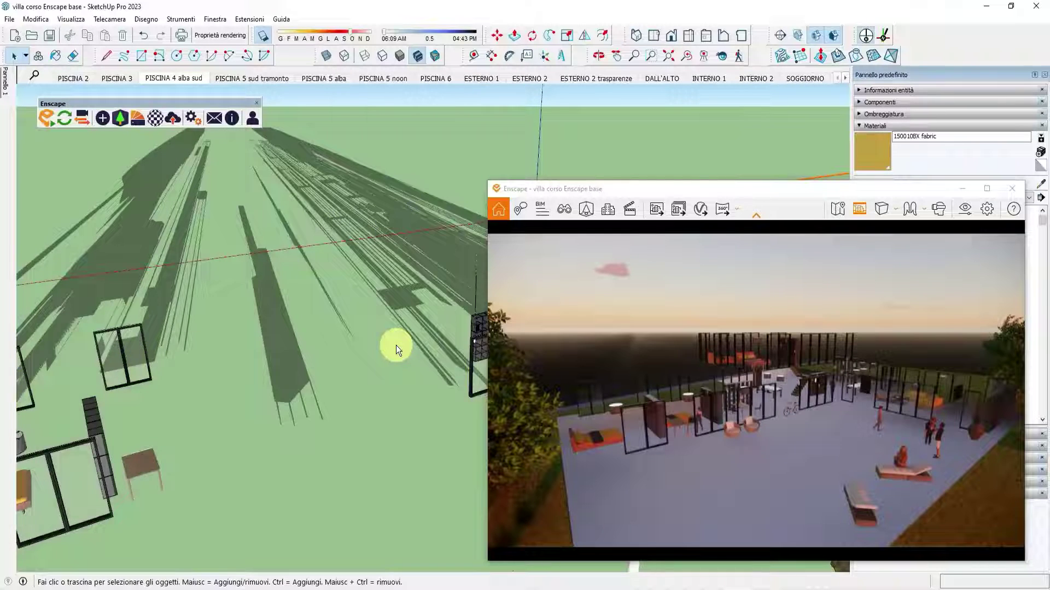
scroll(395, 347, down, 2)
scroll(394, 344, down, 2)
scroll(416, 349, down, 2)
scroll(432, 354, down, 2)
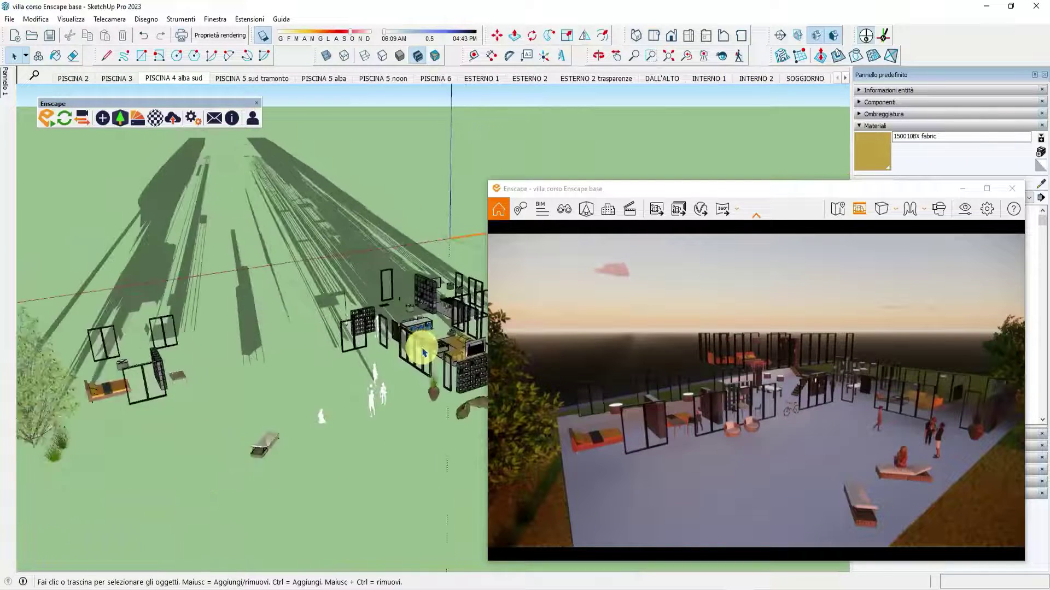
Step: Turn off model shadows and refresh the live Enscape render at a new angle
click(263, 35)
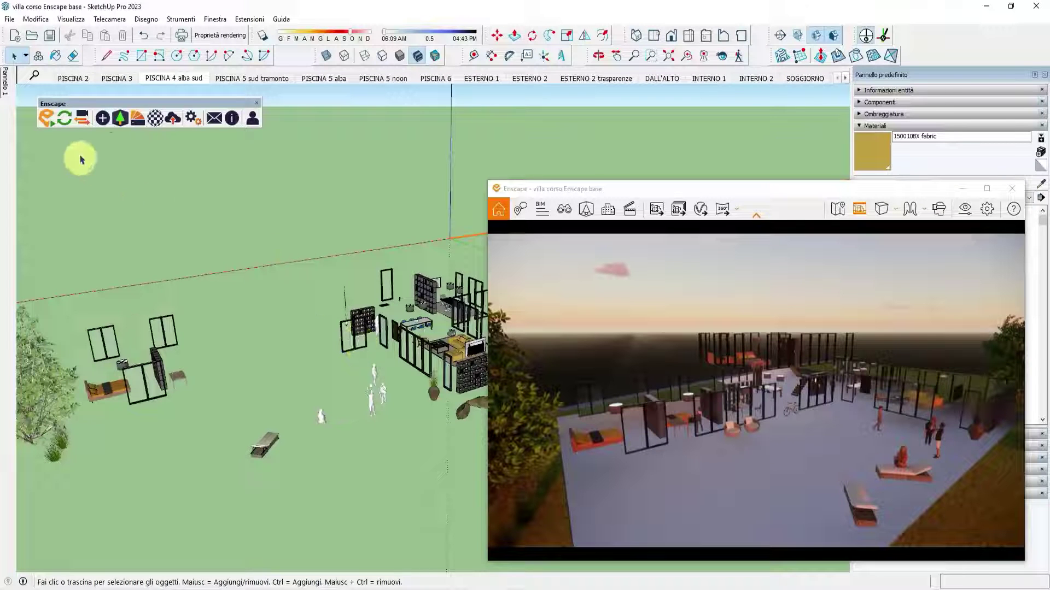
click(63, 119)
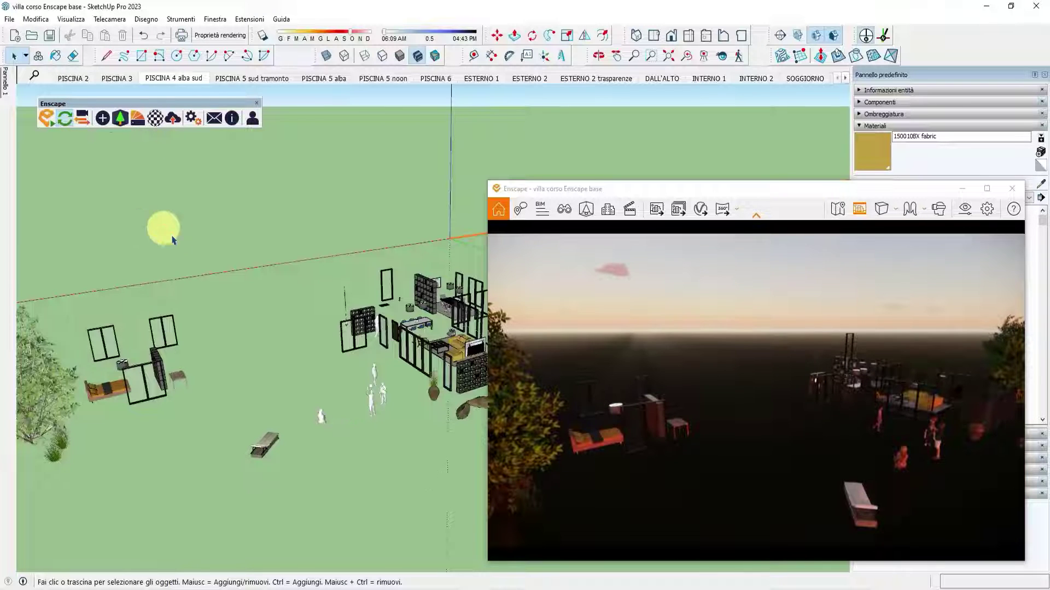
mouse_move(416, 352)
middle_down()
mouse_move(346, 351)
mouse_move(415, 352)
middle_up()
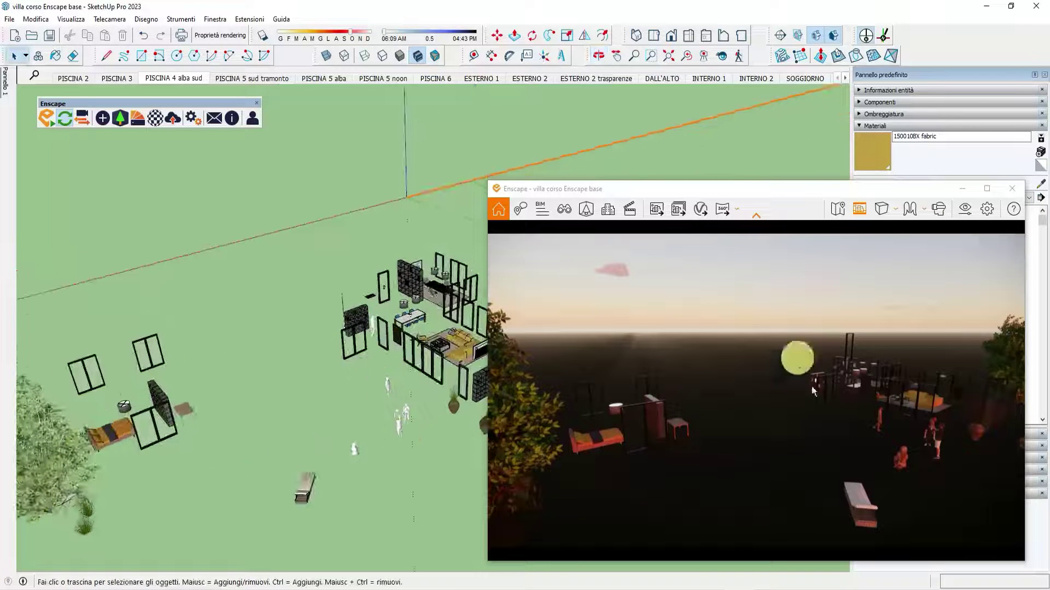
Step: Unhide all hidden villa and pool geometry and zoom in around the pool
click(36, 19)
mouse_move(48, 198)
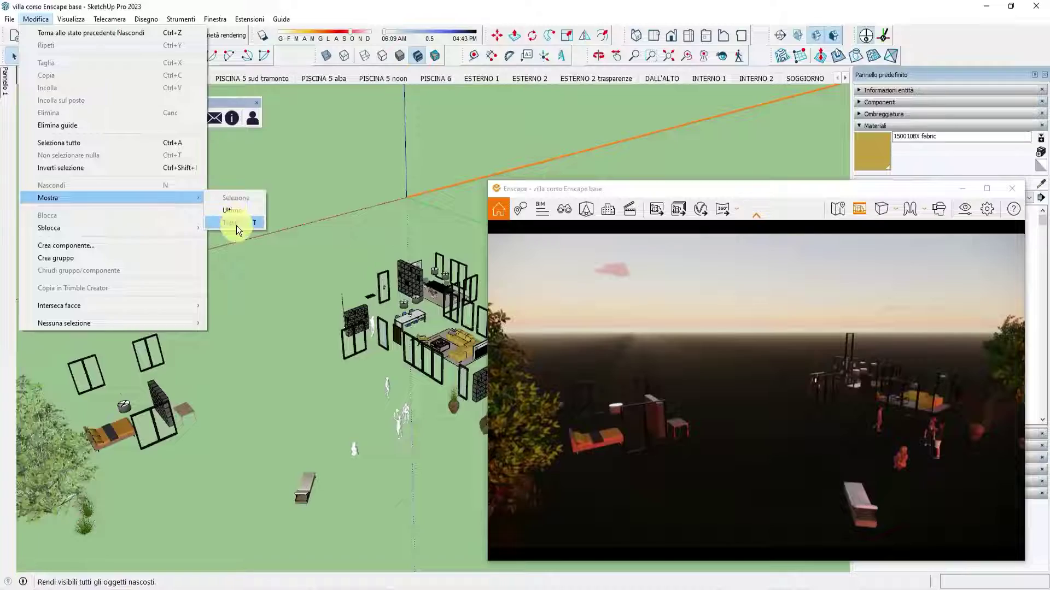
click(237, 225)
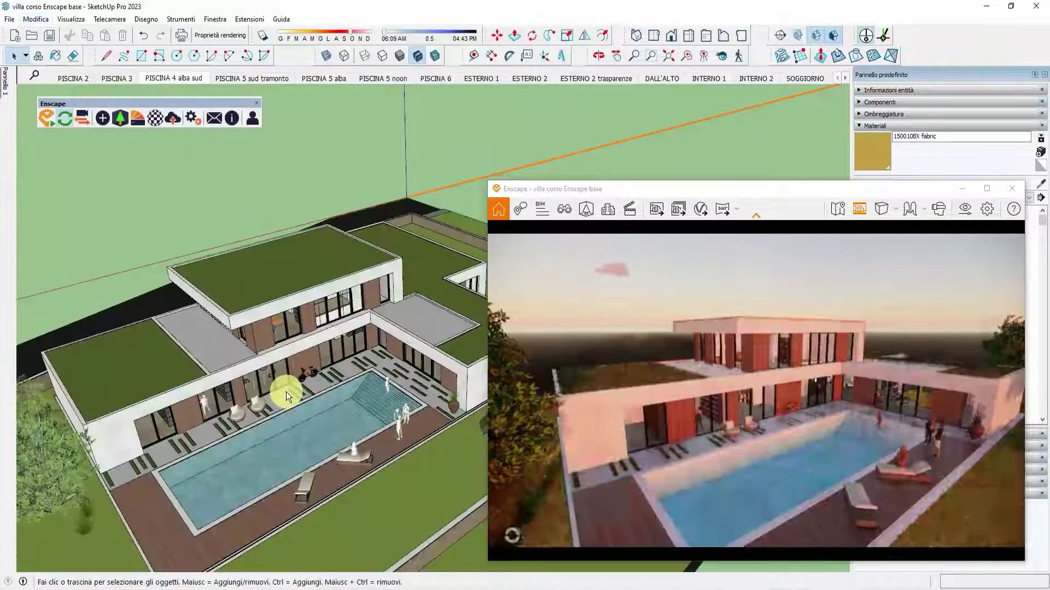
mouse_move(290, 350)
middle_down()
mouse_move(186, 355)
mouse_move(391, 366)
middle_up()
scroll(193, 342, up, 3)
scroll(219, 362, up, 3)
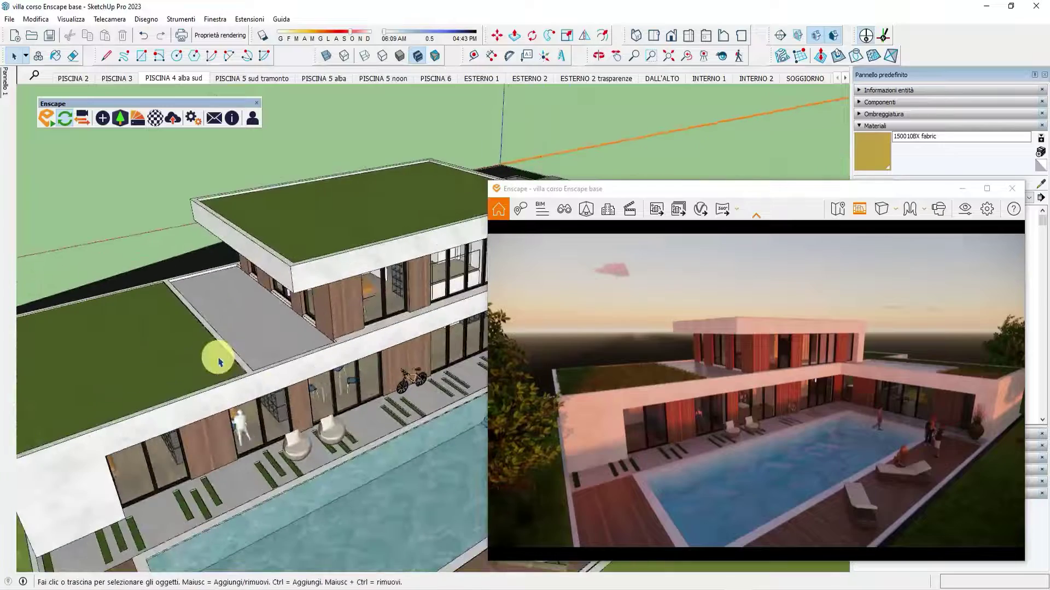
Step: Link the Enscape view to the SketchUp camera and orbit the villa to a new angle
click(83, 123)
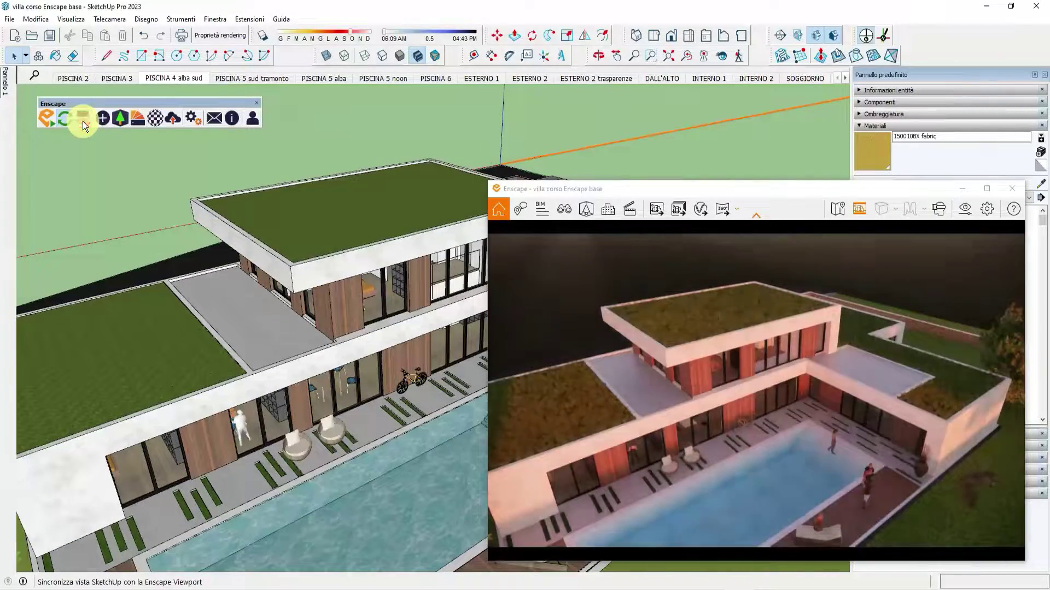
mouse_move(281, 434)
middle_down()
mouse_move(245, 262)
mouse_move(276, 277)
mouse_move(273, 346)
middle_up()
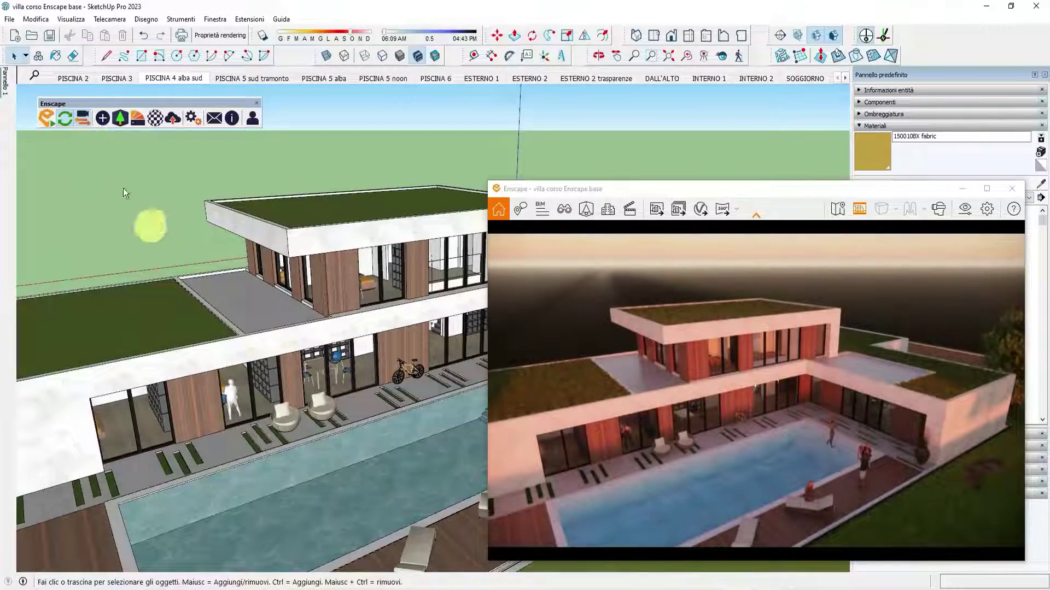
scroll(316, 344, up, 3)
scroll(404, 431, up, 2)
scroll(408, 431, down, 3)
middle_drag(408, 430, 389, 386)
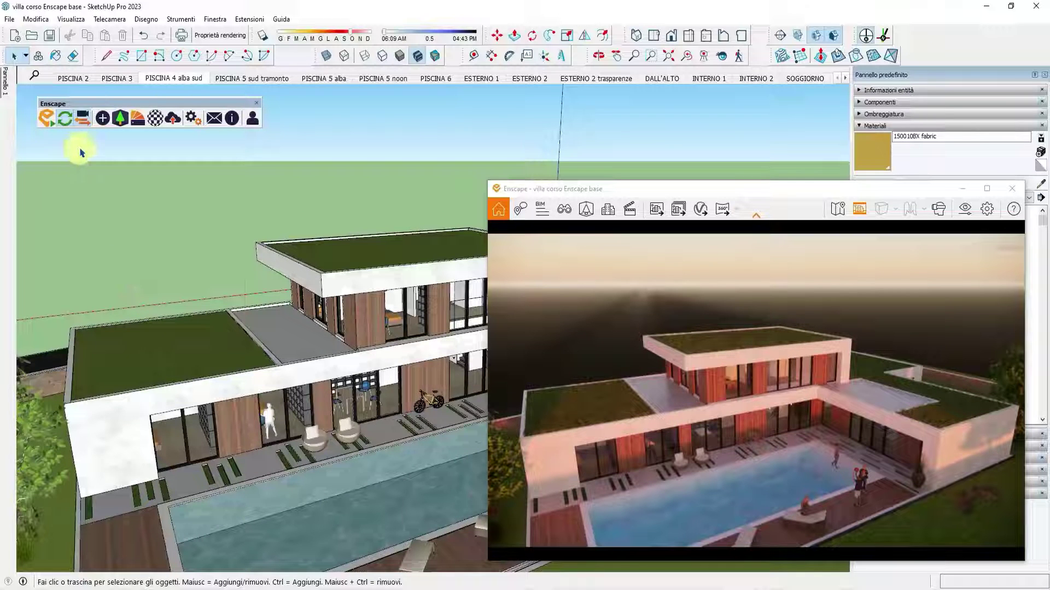
Step: Reframe with Enscape sync off, then re-sync and orbit down to a low view of the house
click(82, 117)
click(259, 217)
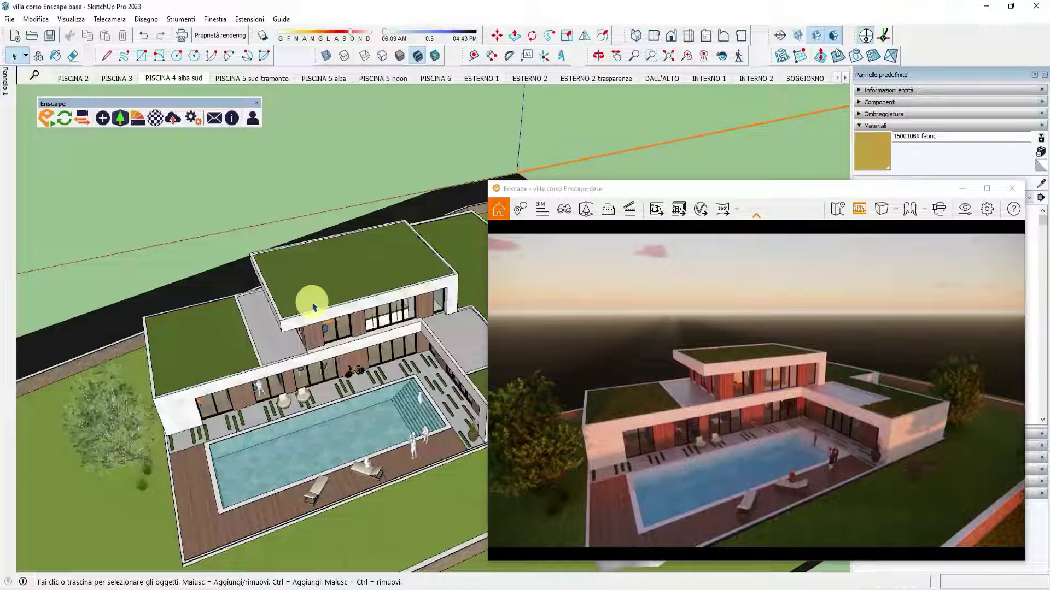
scroll(397, 335, up, 3)
scroll(390, 344, up, 3)
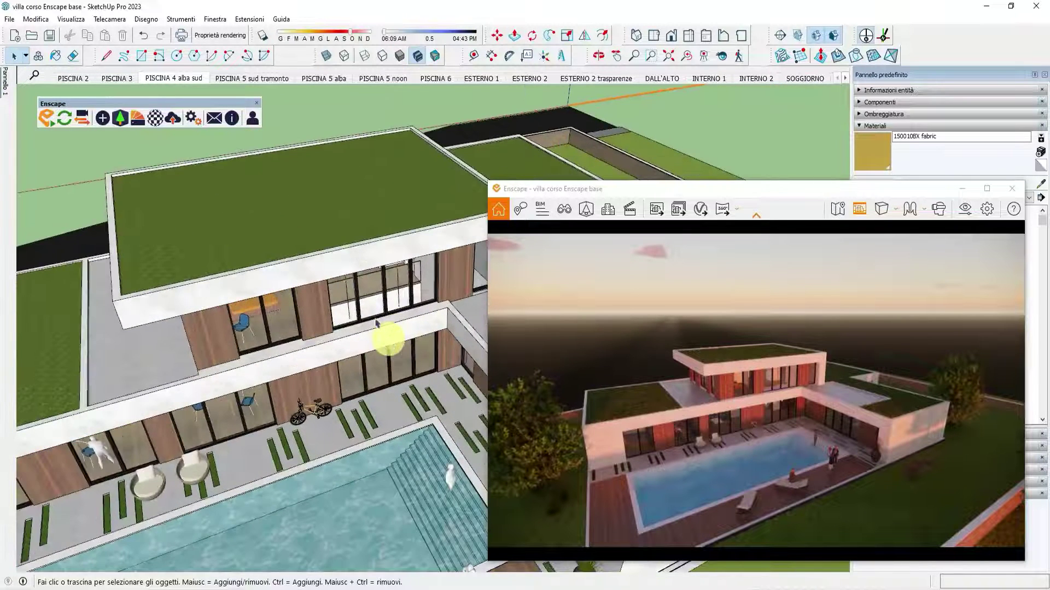
scroll(344, 316, down, 5)
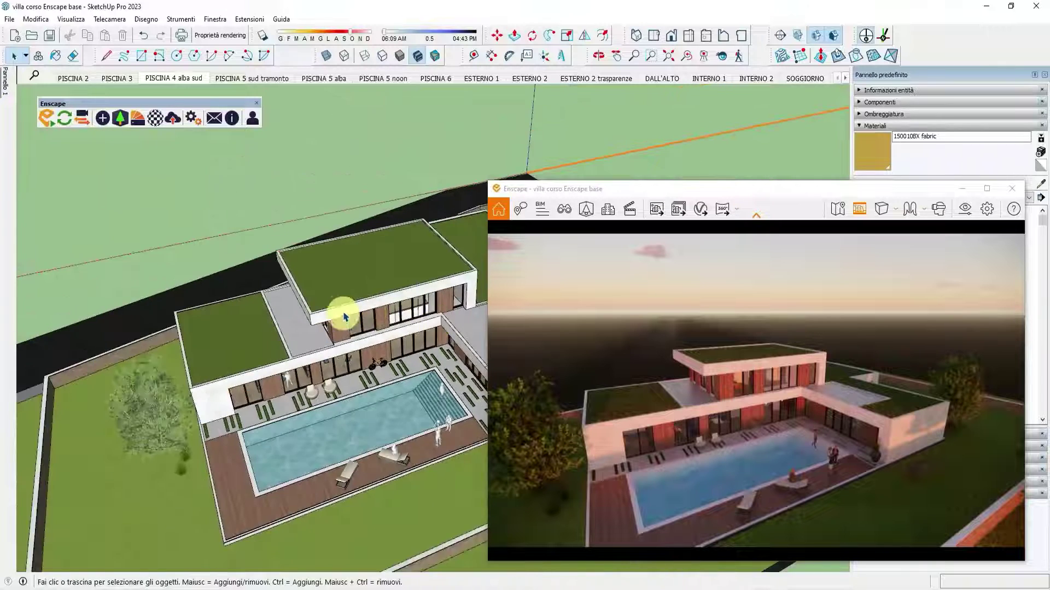
scroll(344, 316, up, 3)
click(65, 118)
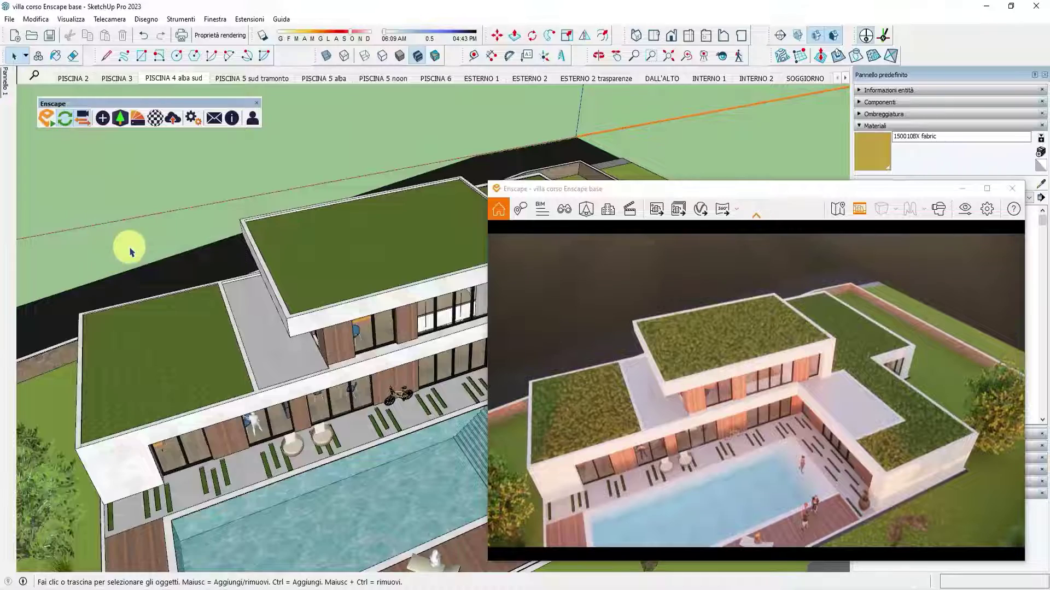
mouse_move(398, 383)
middle_down()
mouse_move(429, 227)
mouse_move(424, 281)
middle_up()
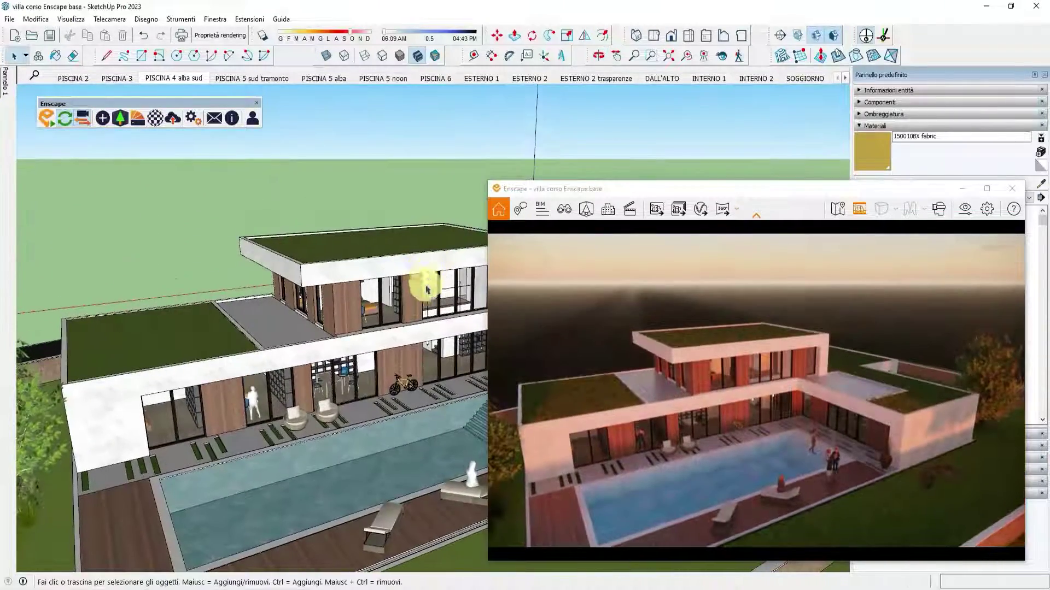
Step: Toggle model shadows and orbit up to a high aerial view of the site
click(262, 36)
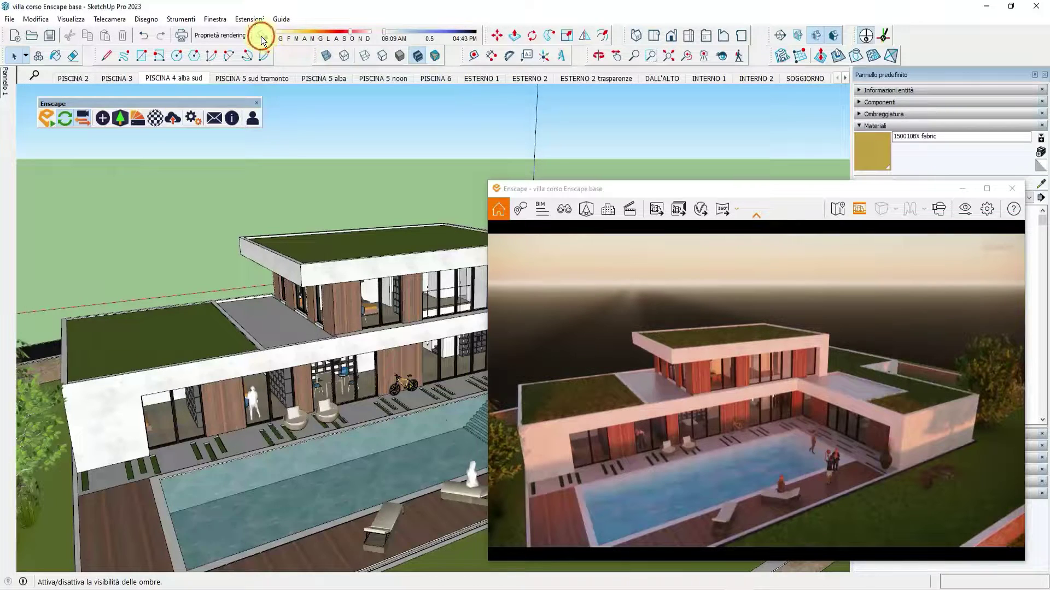
click(262, 36)
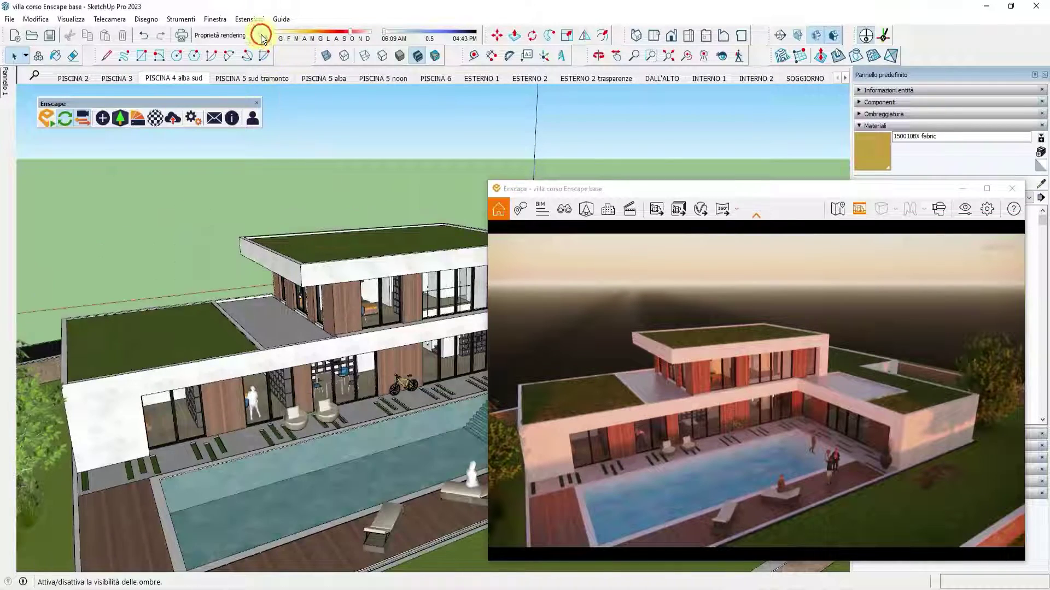
middle_drag(410, 246, 281, 144)
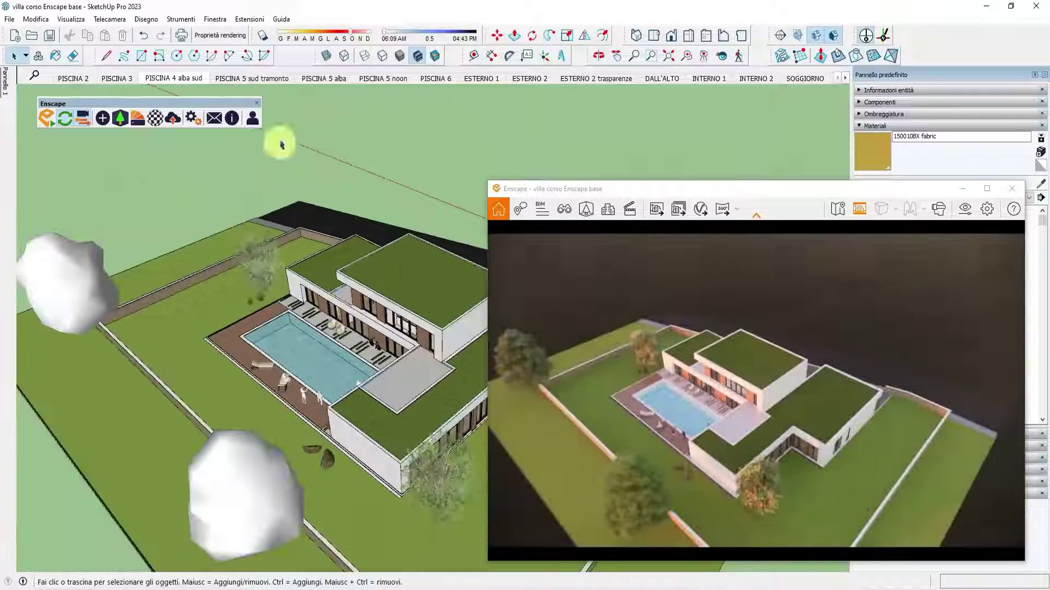
click(262, 36)
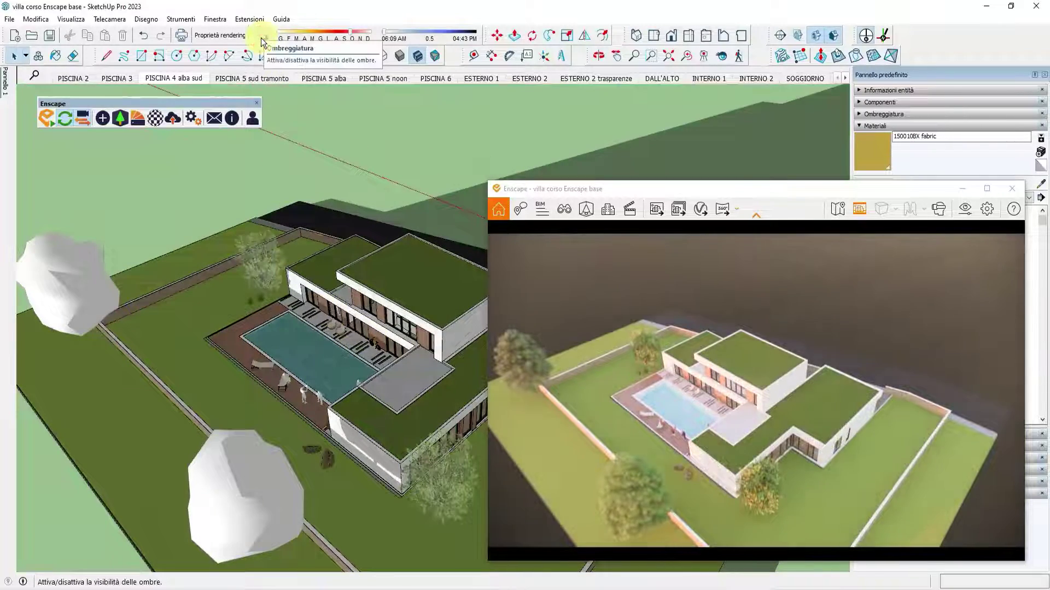
Step: Switch to the PISCINA 2 scene, orbit to a higher view, and move the sun to midday
click(71, 79)
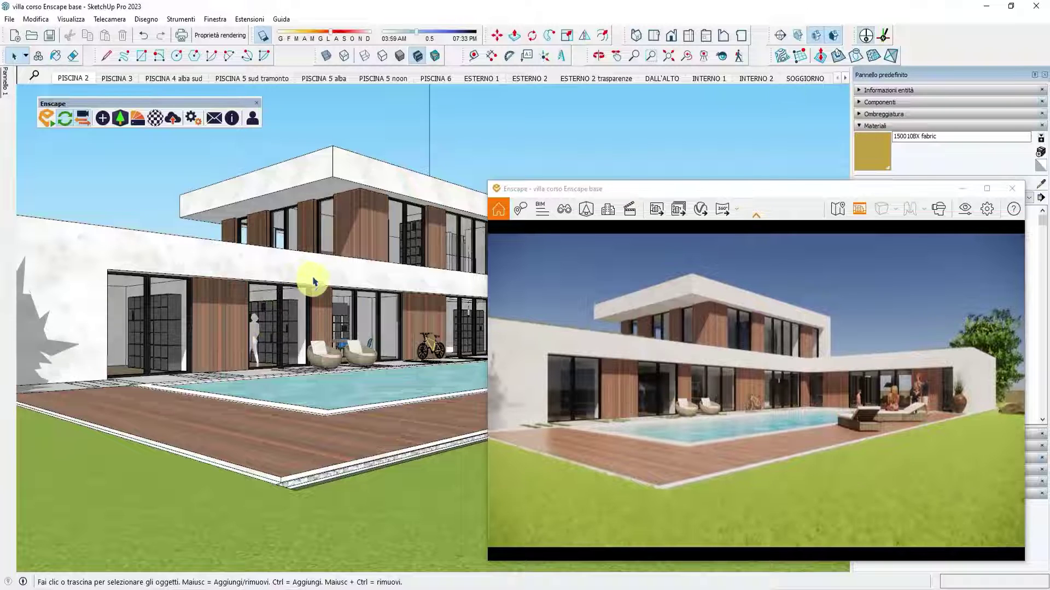
click(263, 36)
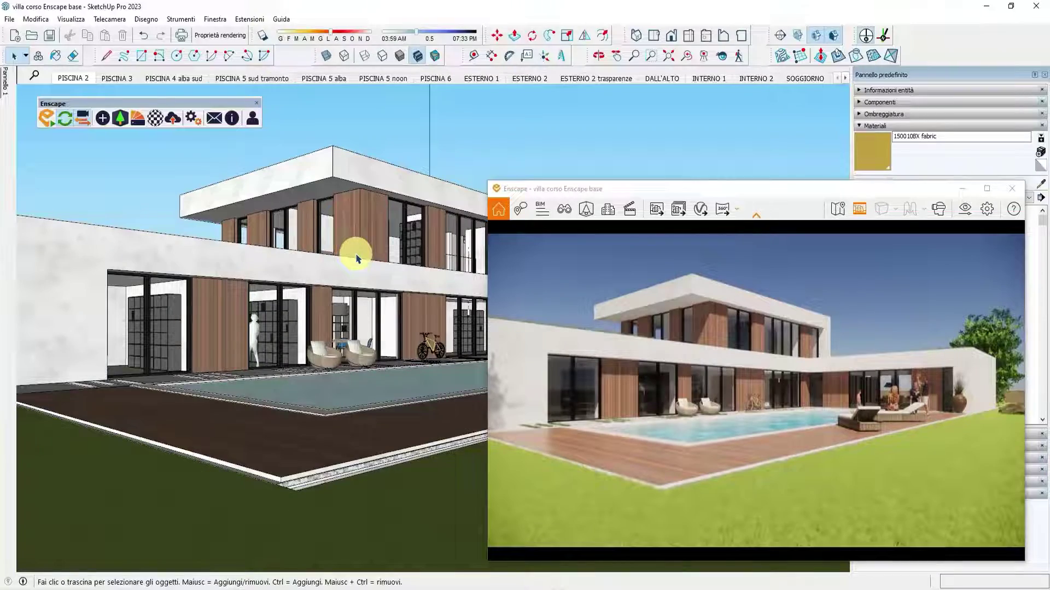
mouse_move(403, 269)
middle_down()
mouse_move(429, 324)
mouse_move(410, 335)
middle_up()
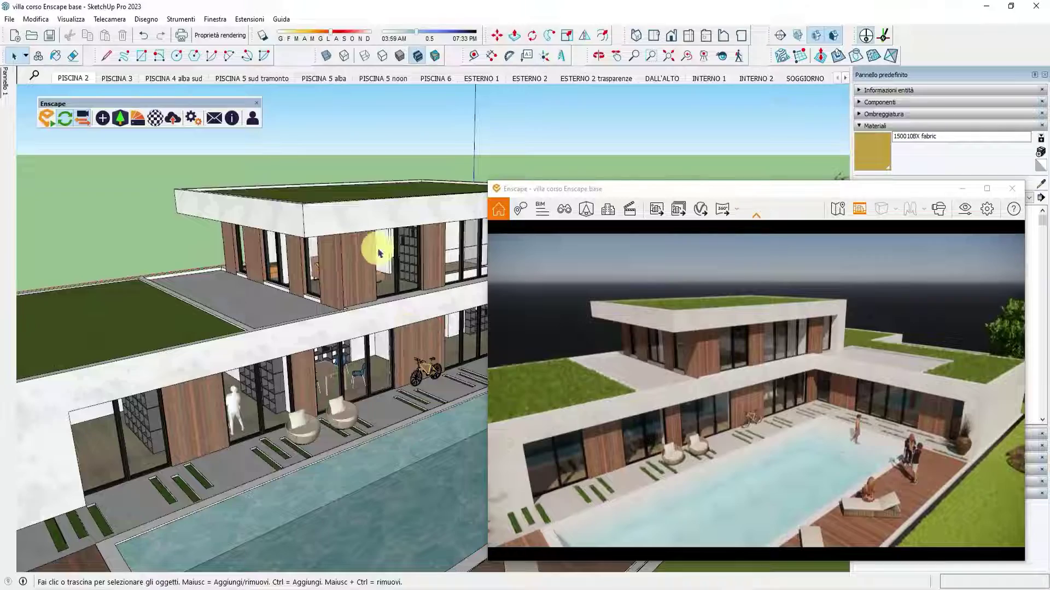
mouse_move(375, 244)
middle_down()
mouse_move(147, 267)
mouse_move(82, 211)
mouse_move(368, 157)
mouse_move(516, 146)
mouse_move(512, 180)
middle_up()
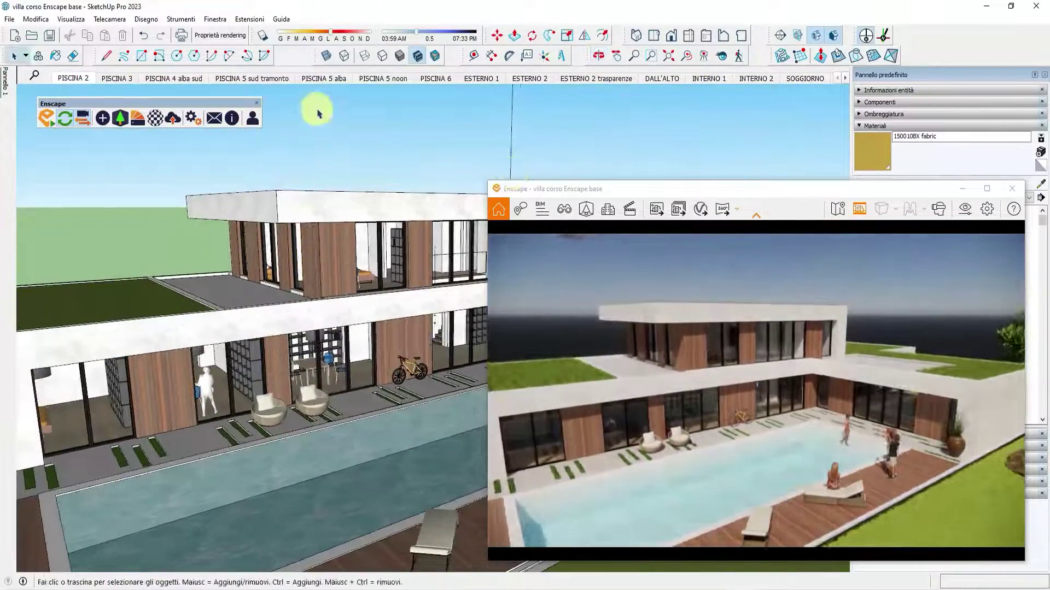
mouse_move(339, 246)
middle_down()
mouse_move(375, 297)
mouse_move(480, 244)
mouse_move(468, 306)
mouse_move(382, 219)
middle_up()
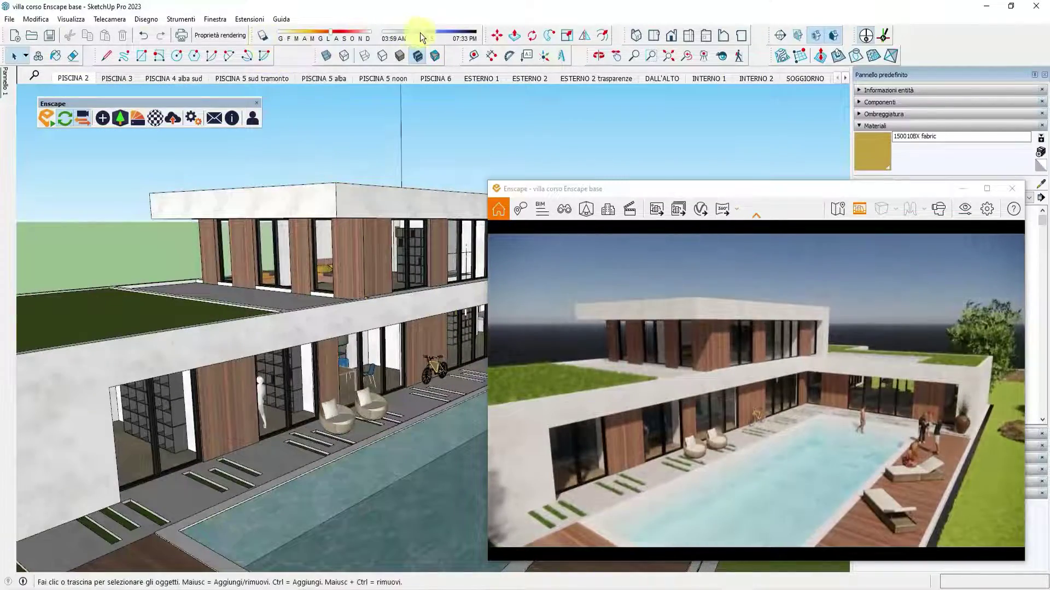
mouse_move(419, 32)
mouse_down()
mouse_move(442, 34)
mouse_move(411, 34)
mouse_up()
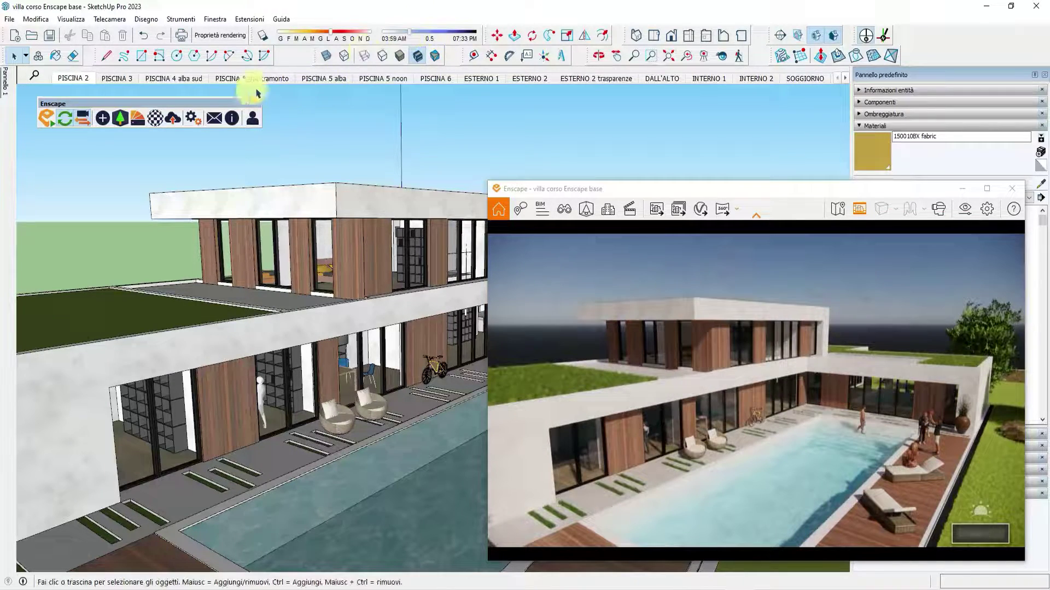
Step: Switch to the PISCINA 3 scene, then widen the Enscape window and move it up
click(116, 78)
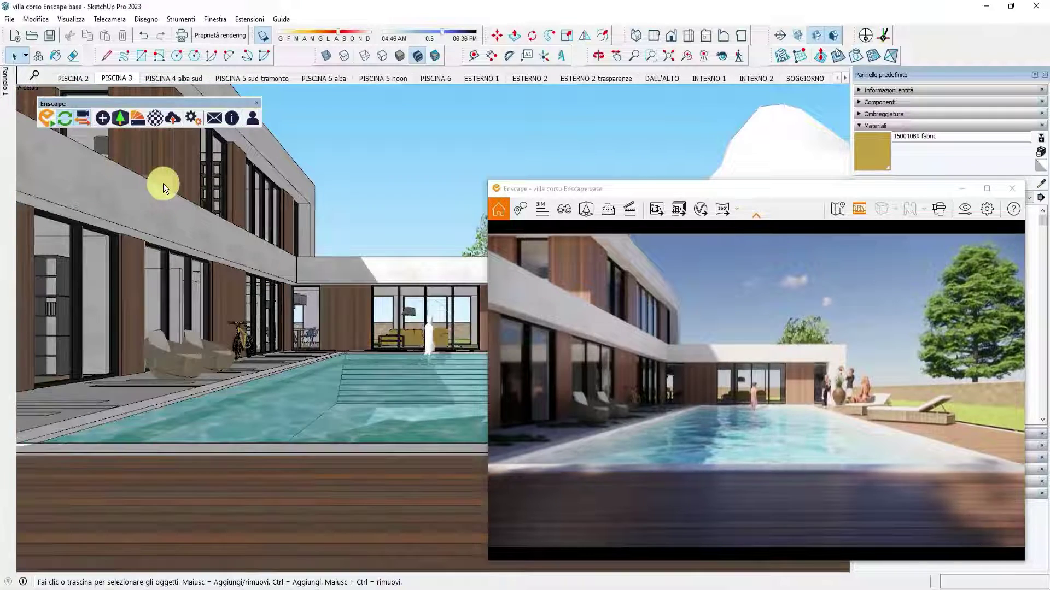
drag(484, 279, 373, 281)
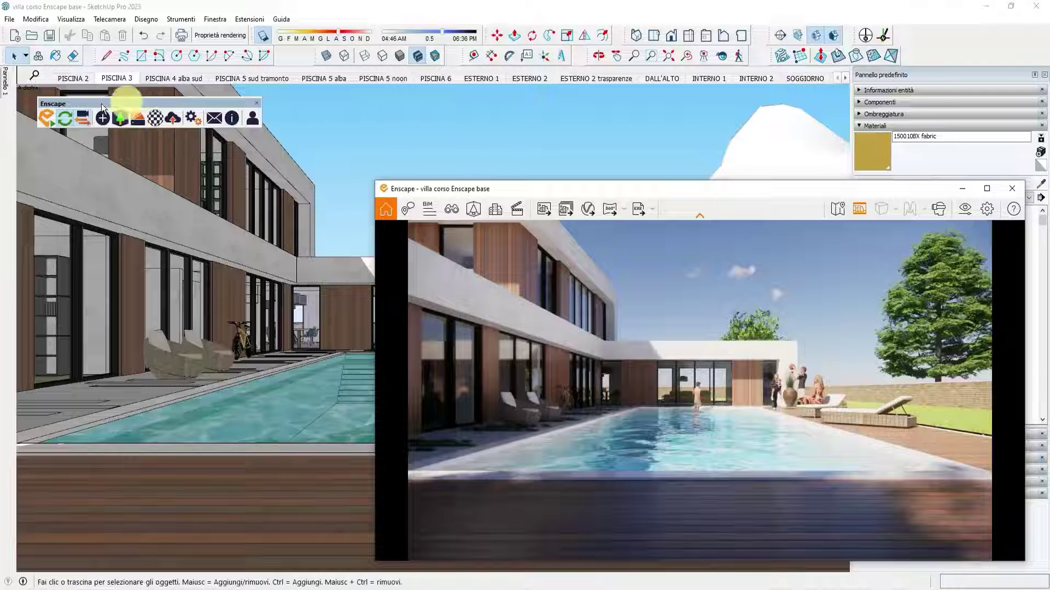
mouse_move(648, 188)
mouse_down()
mouse_move(634, 168)
mouse_move(641, 156)
mouse_up()
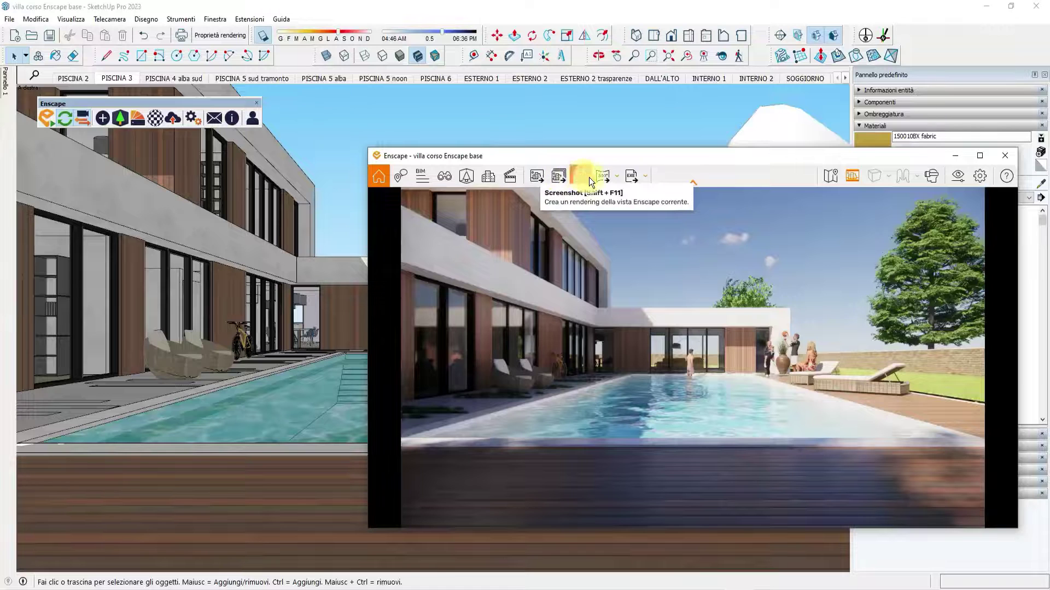
click(644, 176)
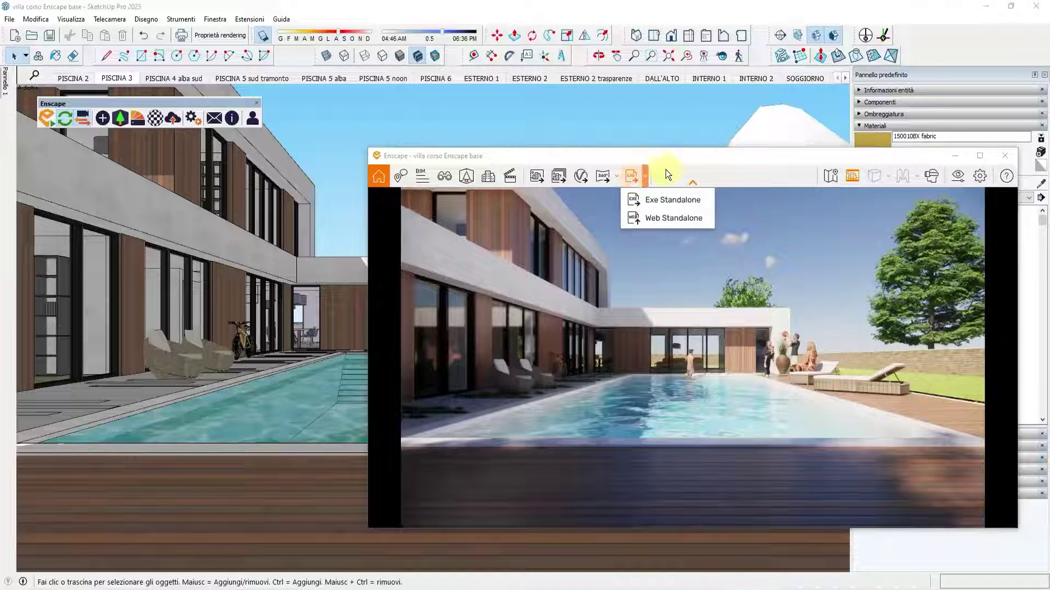
click(544, 174)
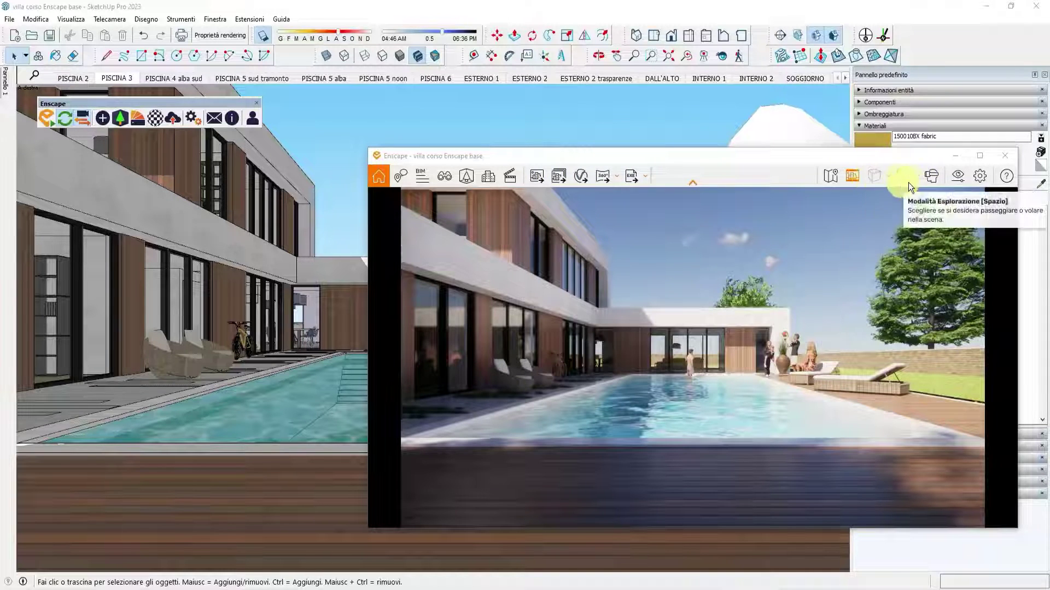
click(963, 177)
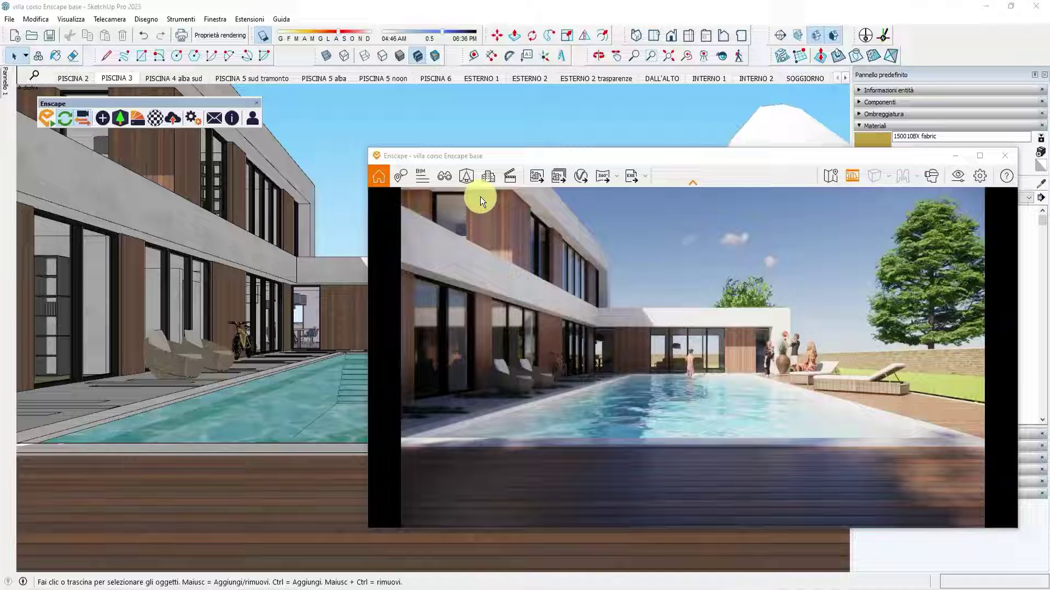
Step: Open and close the Enscape Video Editor and adjust the Enscape window's height
click(513, 176)
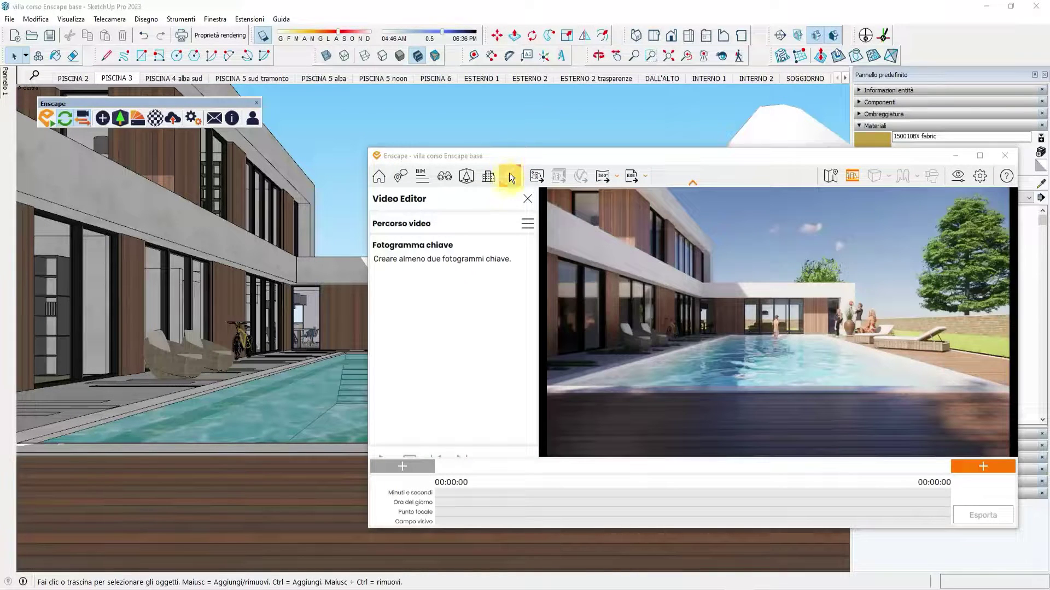
click(512, 178)
drag(525, 148, 524, 152)
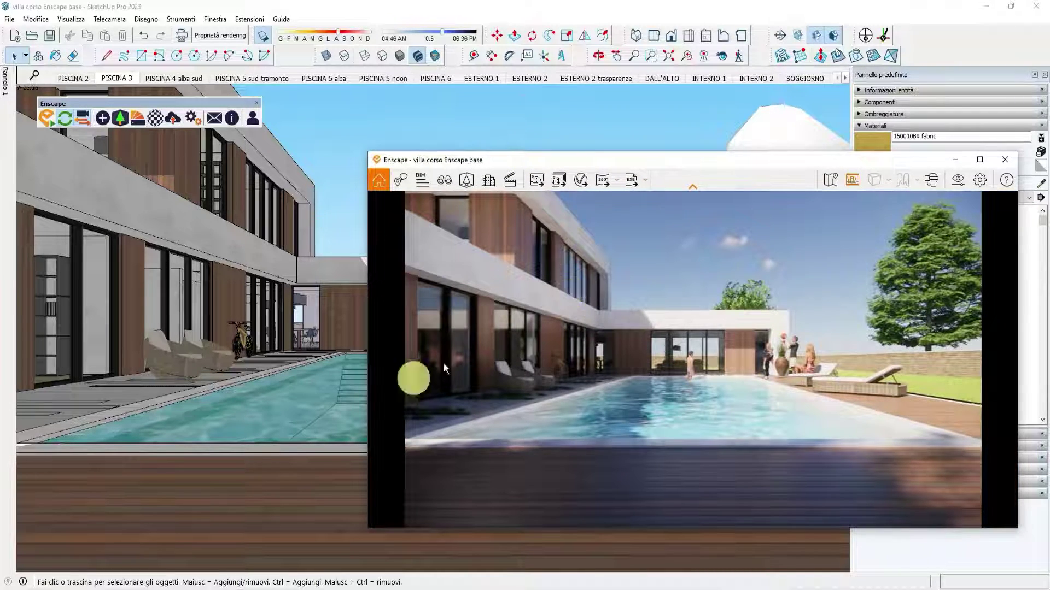
Step: Orbit the SketchUp view down to a low angle facing the pool
mouse_move(278, 338)
middle_down()
mouse_move(309, 284)
mouse_move(258, 304)
middle_up()
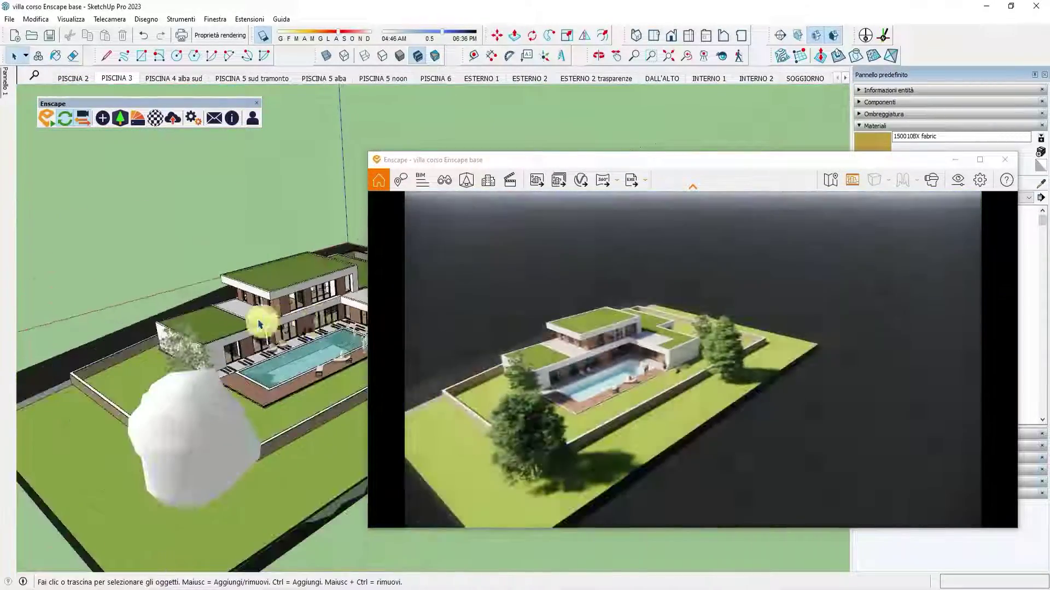
scroll(180, 323, up, 5)
scroll(180, 323, down, 5)
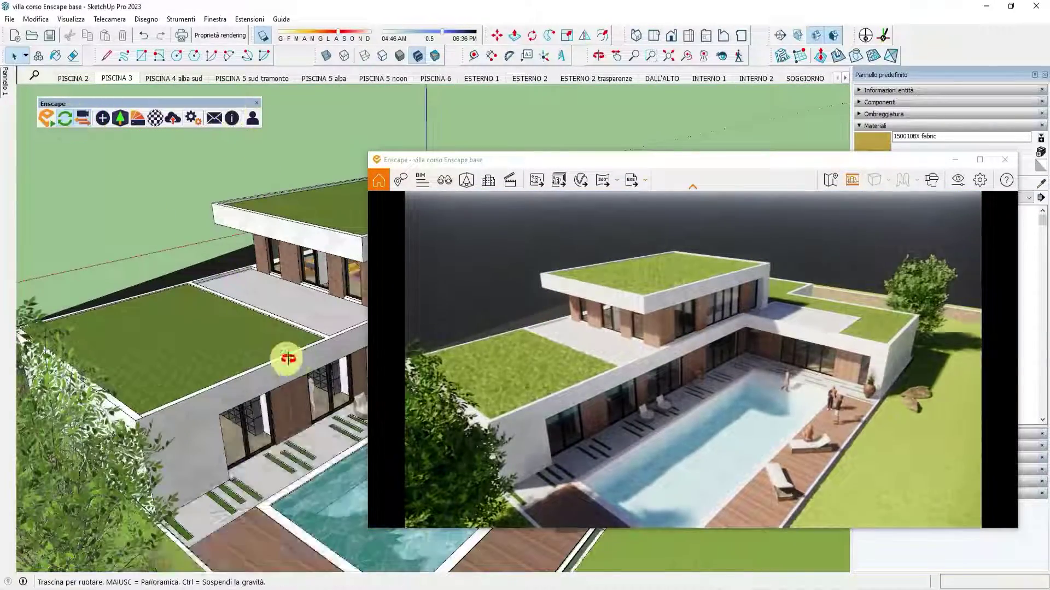
middle_drag(283, 356, 163, 300)
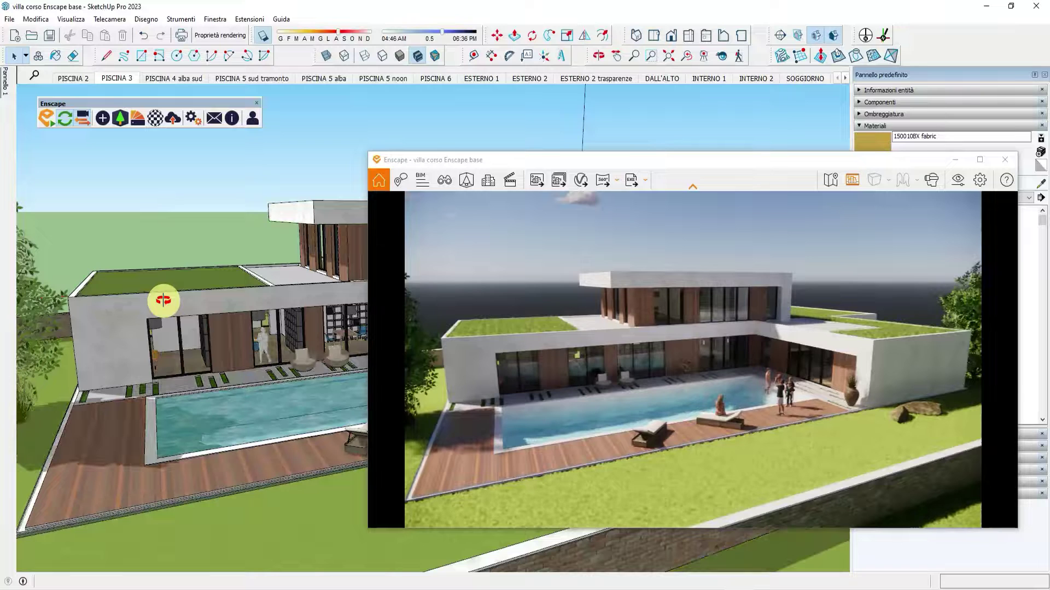